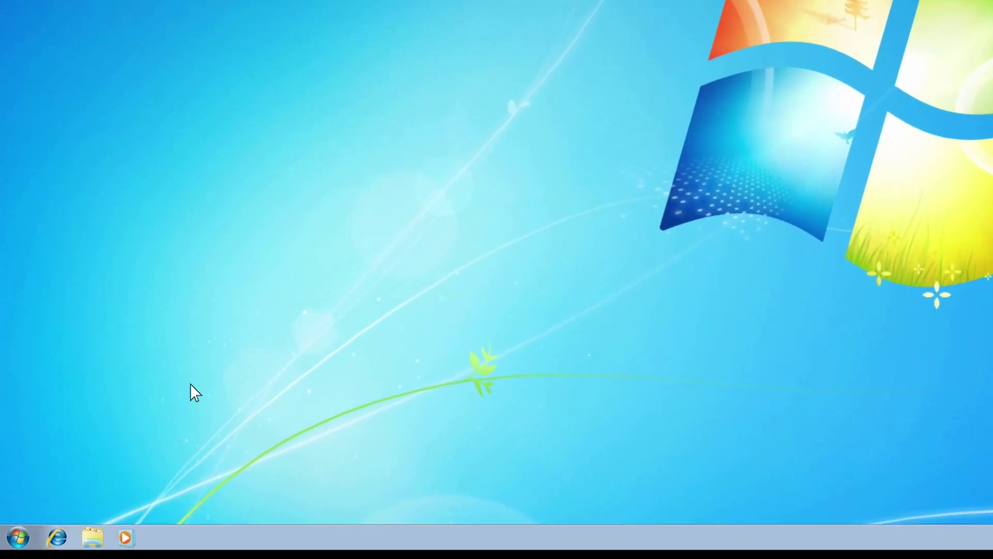
Open the Control Panel and display its items as large icons
click(11, 536)
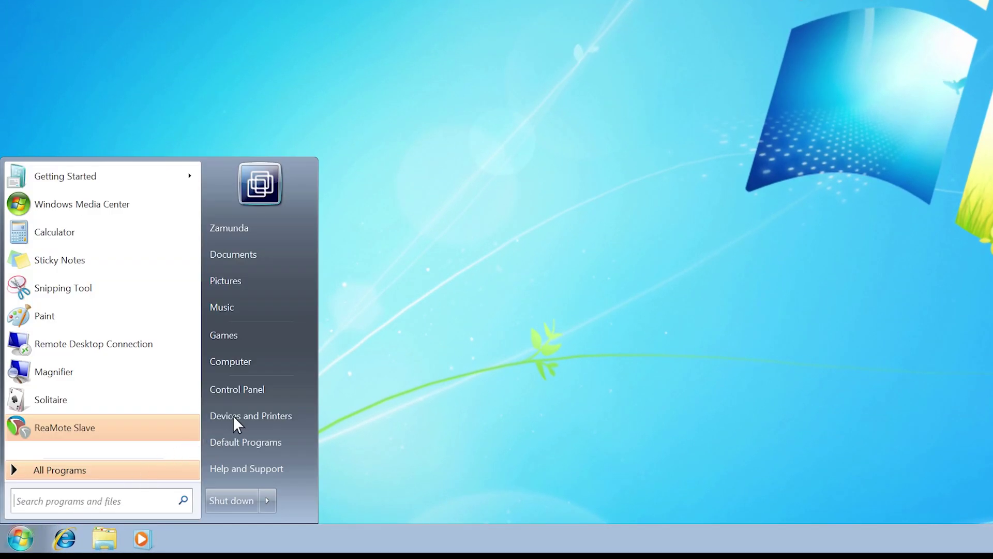
click(278, 389)
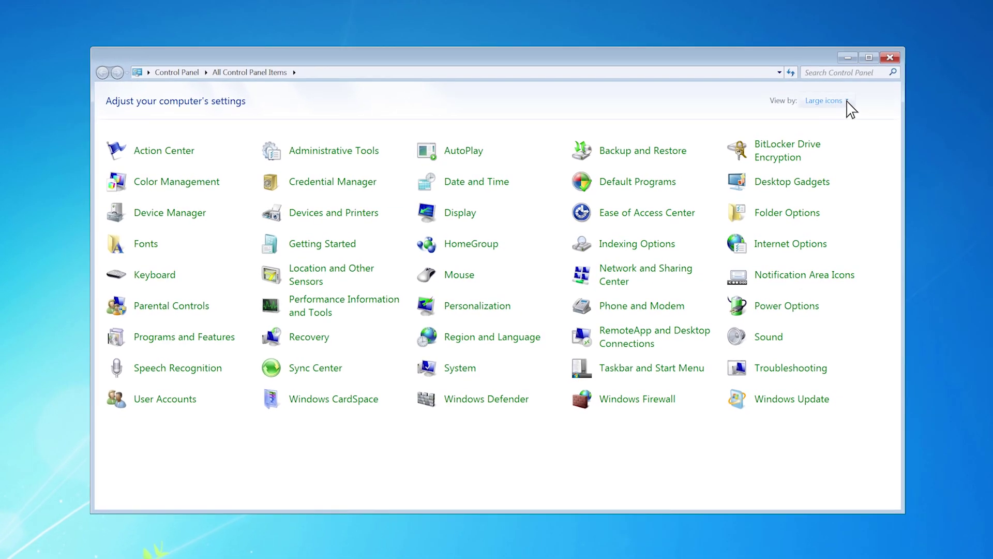
click(847, 101)
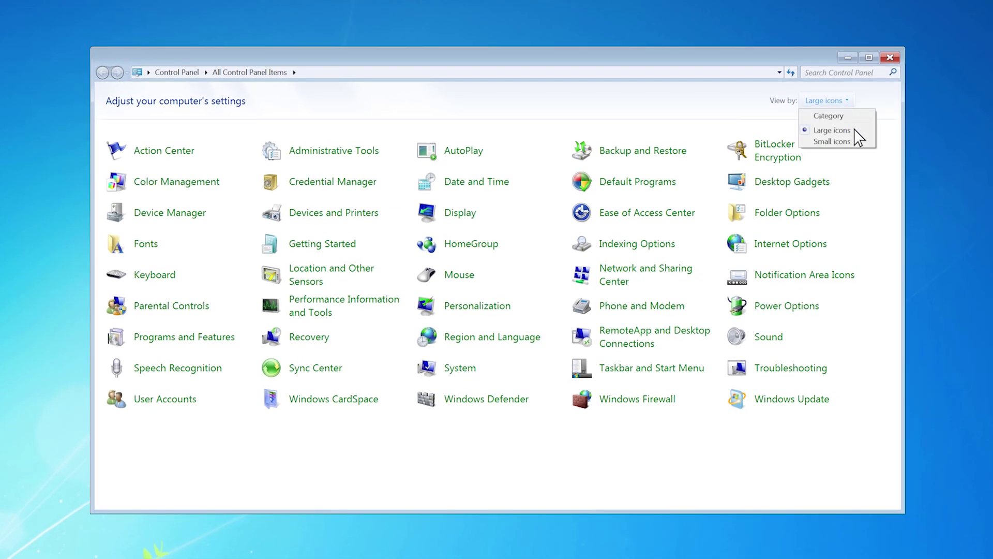
click(855, 131)
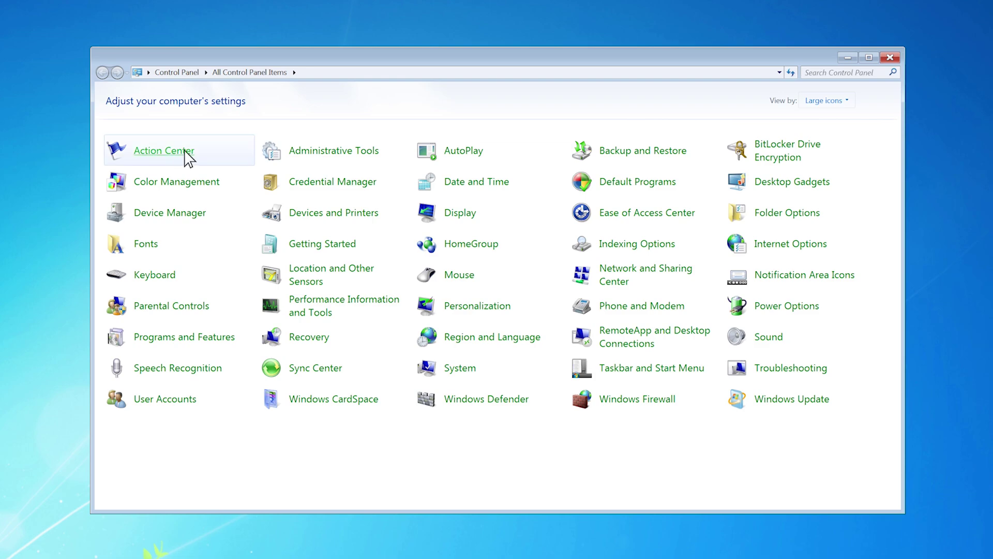
In the Action Center, turn off messages about spyware protection, virus protection, Windows Update reminders and Windows Backup
click(165, 151)
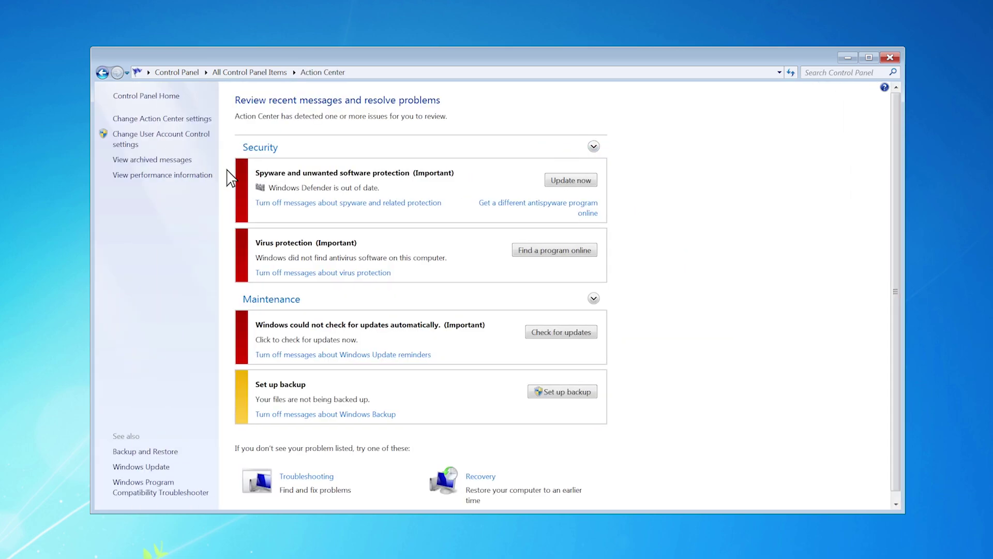
click(341, 206)
click(342, 205)
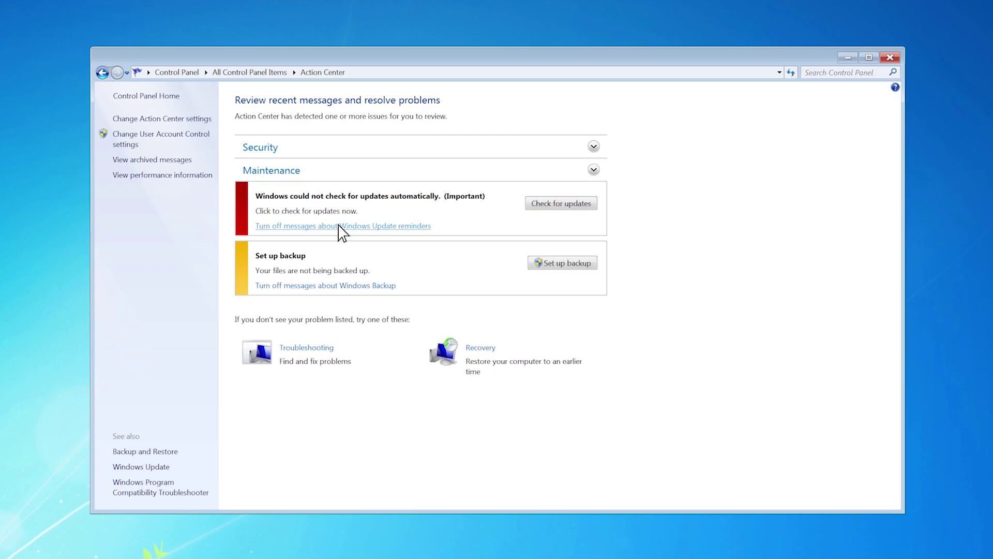
click(341, 227)
click(339, 226)
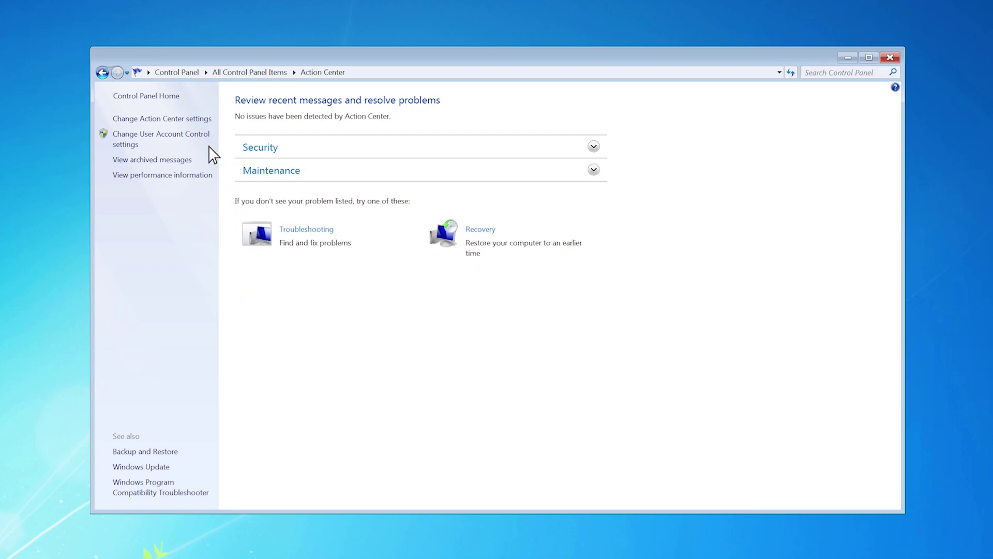
In the Action Center settings, turn off the security messages for Windows Update, Internet security settings, Network firewall and User Account Control
click(162, 119)
click(351, 171)
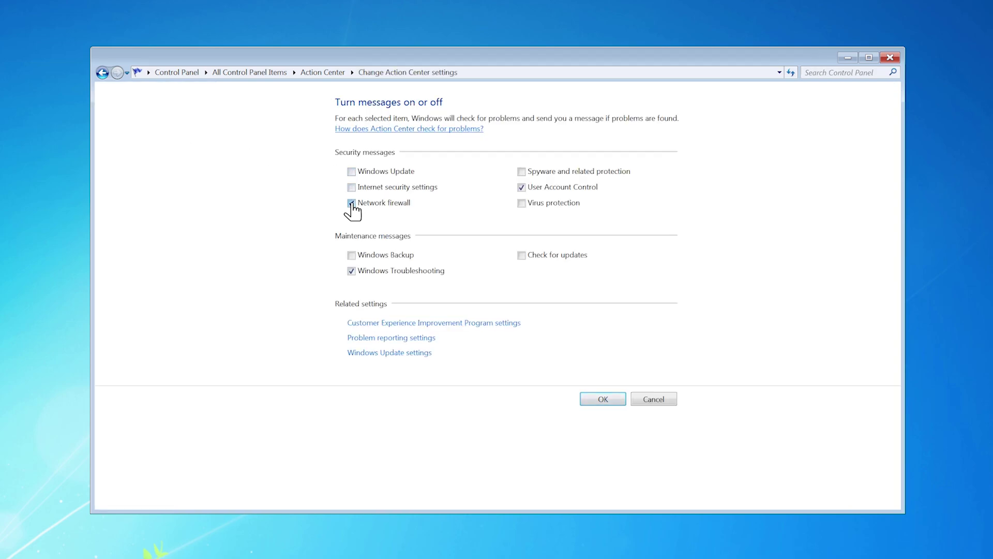
click(351, 203)
click(522, 188)
click(603, 399)
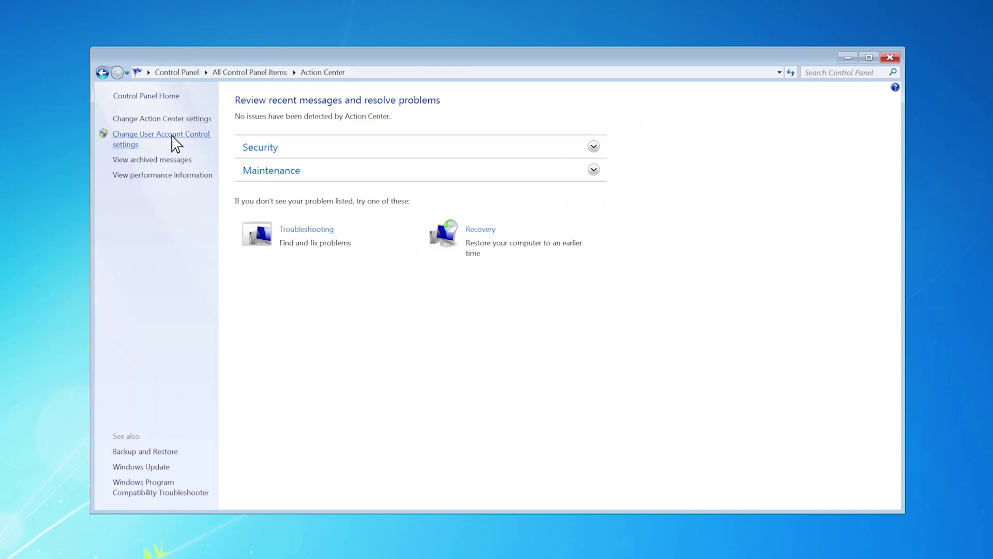
Set User Account Control to Never notify, allow the change and close the Control Panel window
click(175, 136)
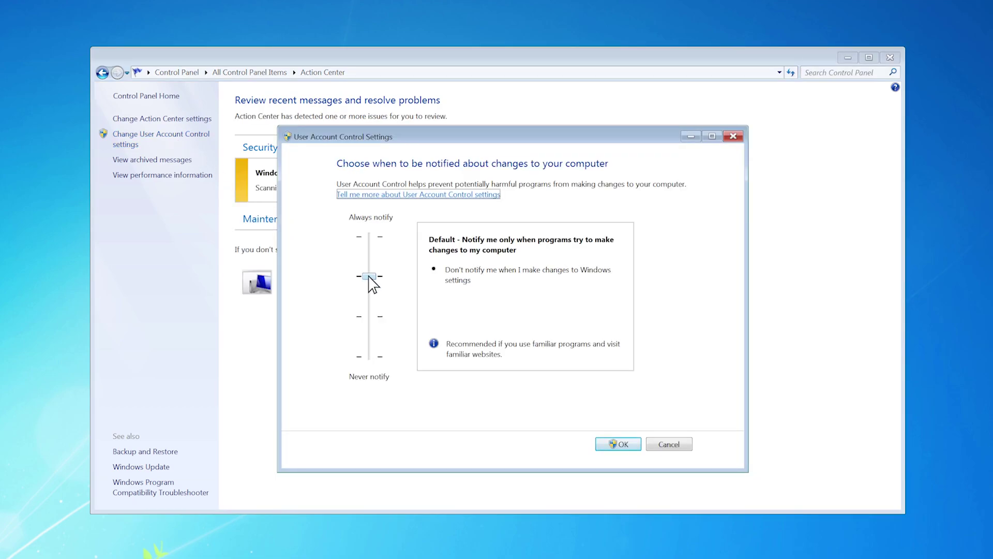
drag(371, 282, 373, 364)
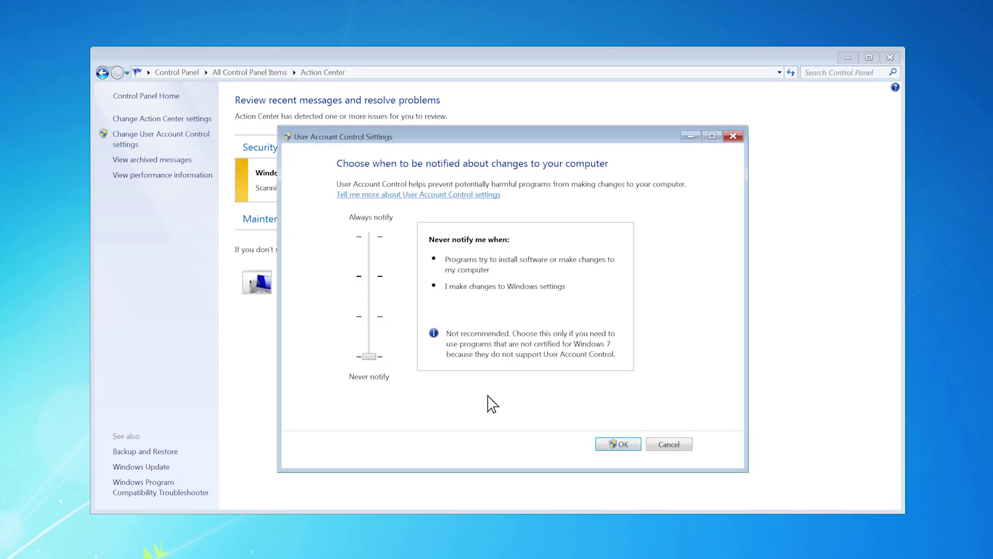
click(630, 446)
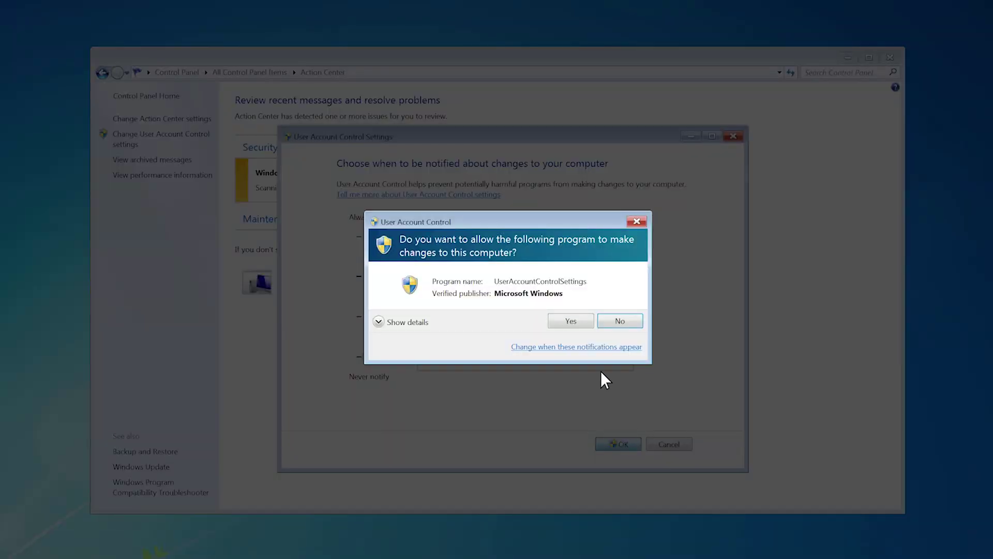
click(581, 321)
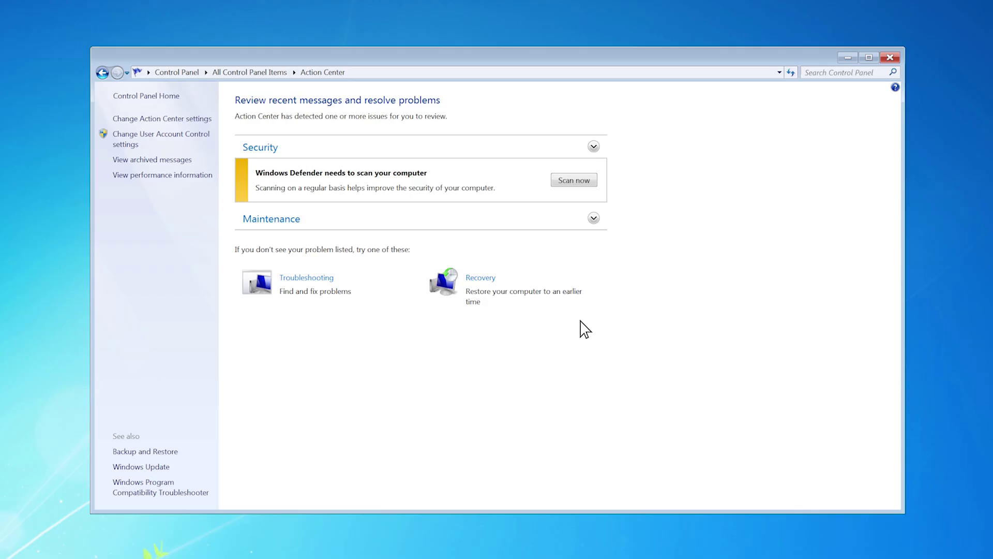
click(890, 58)
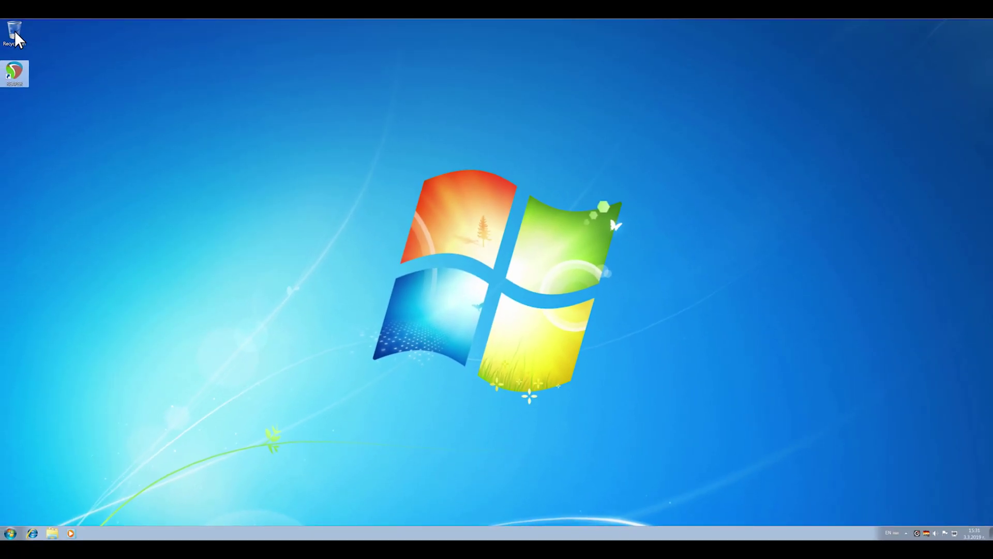
Move the Recycle Bin to the lower-right corner of the desktop and show the Computer icon on the desktop
drag(14, 32, 933, 475)
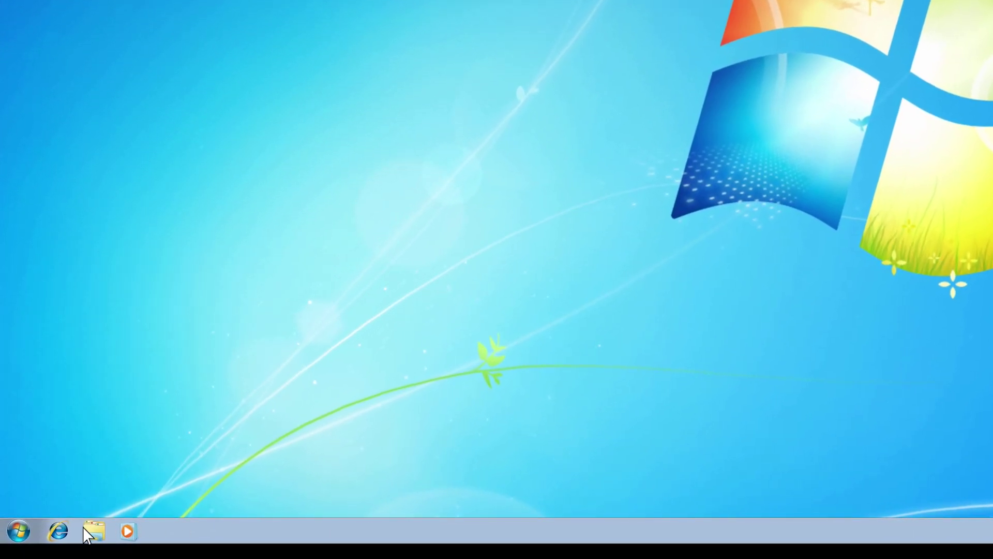
click(18, 532)
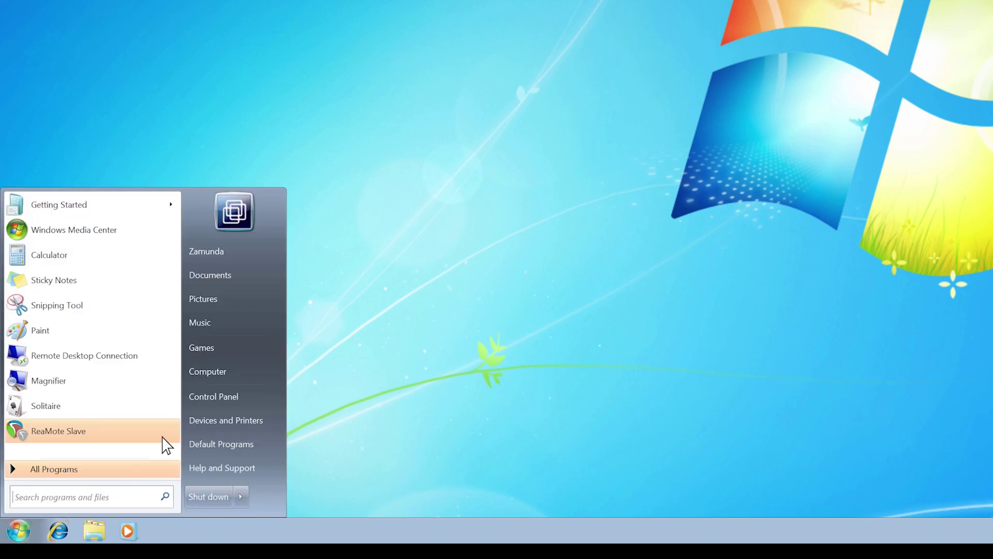
right_click(261, 371)
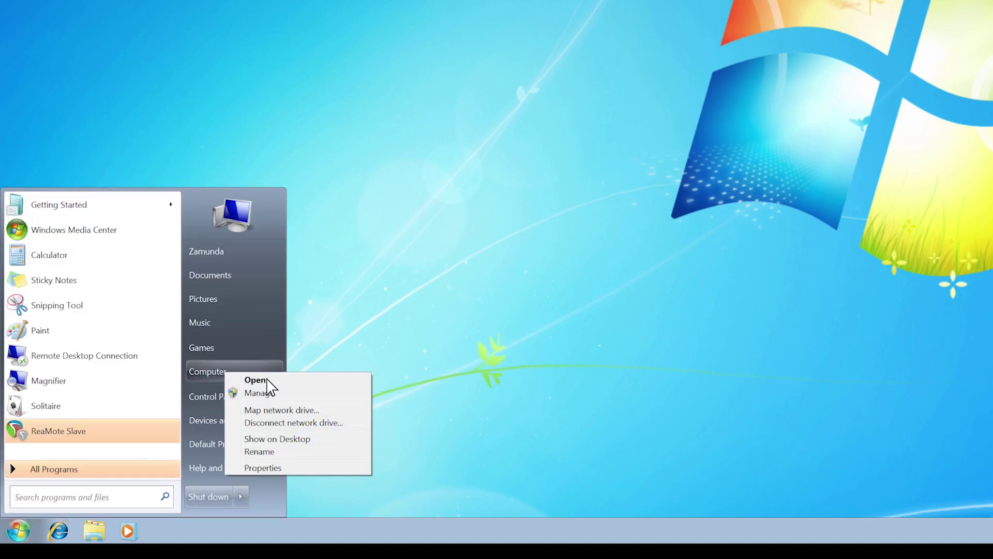
click(315, 439)
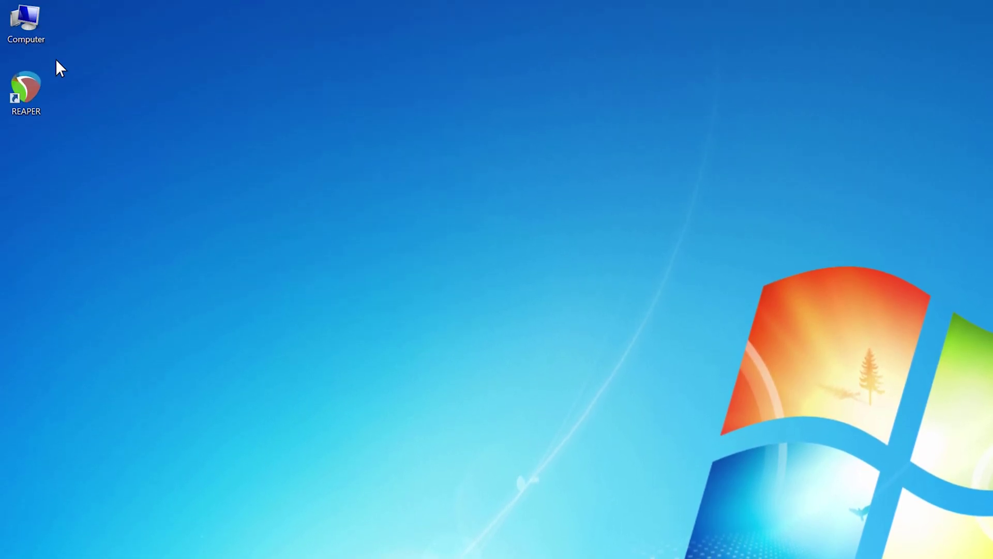
Open the Performance Options from the computer's advanced system settings
right_click(35, 28)
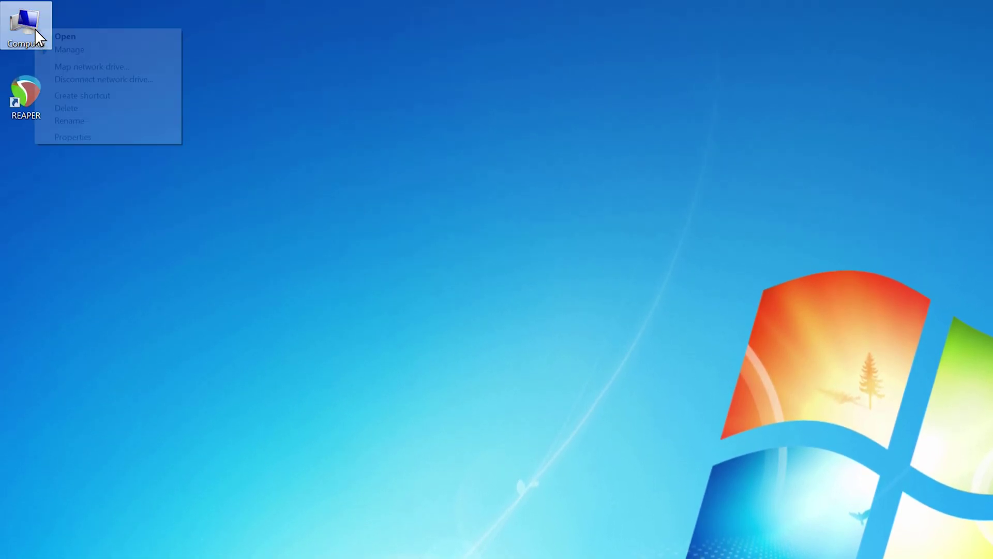
click(102, 137)
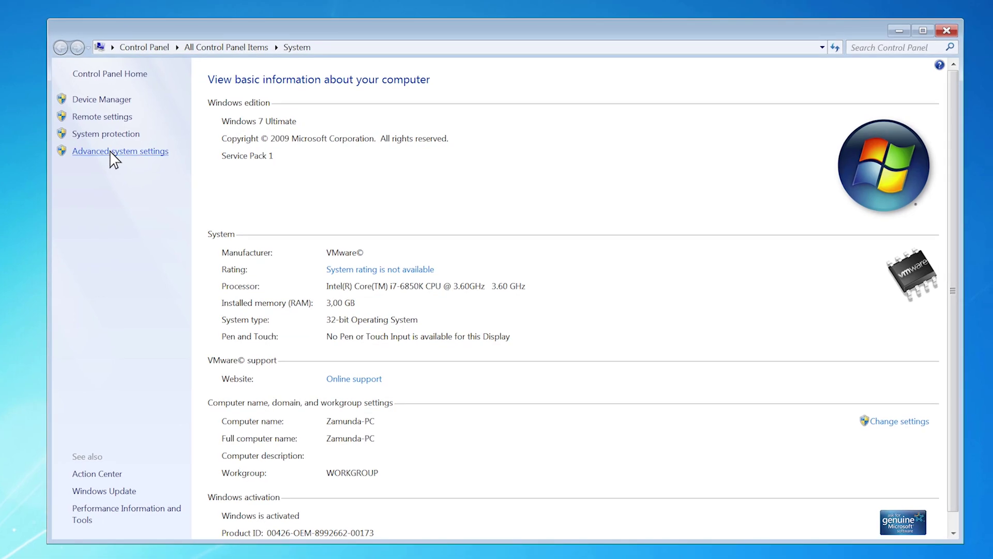
click(111, 153)
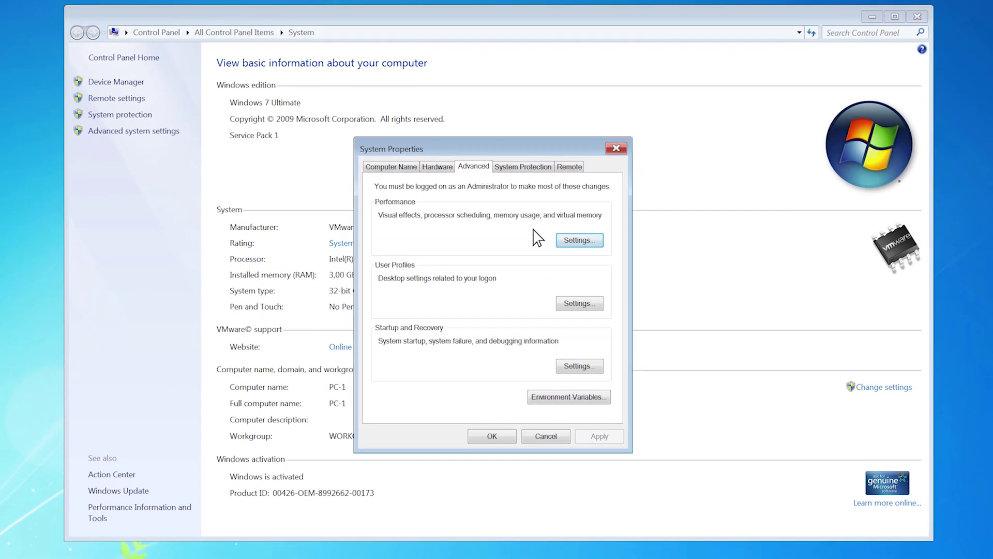
click(591, 268)
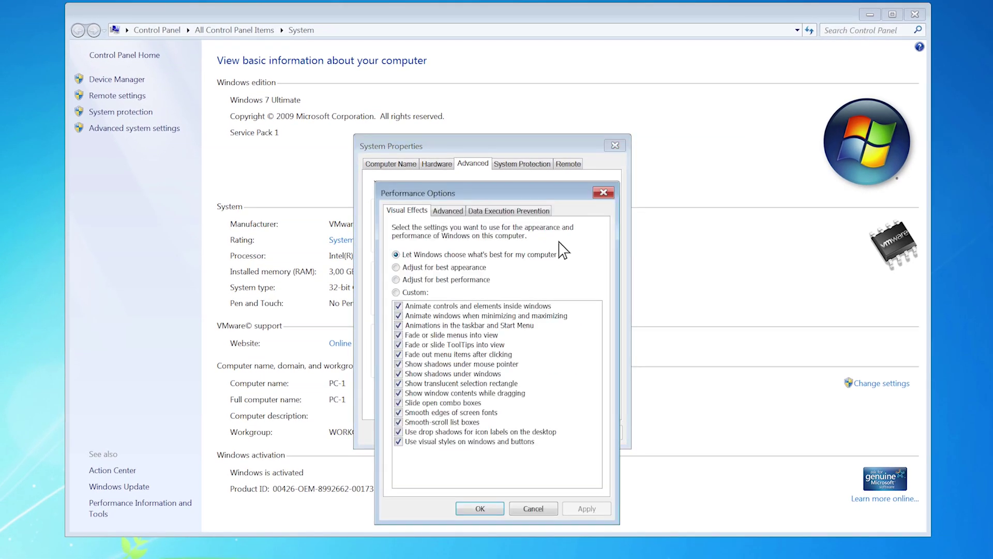
Adjust visual effects for best performance, keeping only shadows under the mouse pointer and windows, smooth screen fonts, and drop shadows for desktop icon labels
click(396, 280)
click(398, 363)
click(399, 373)
click(398, 412)
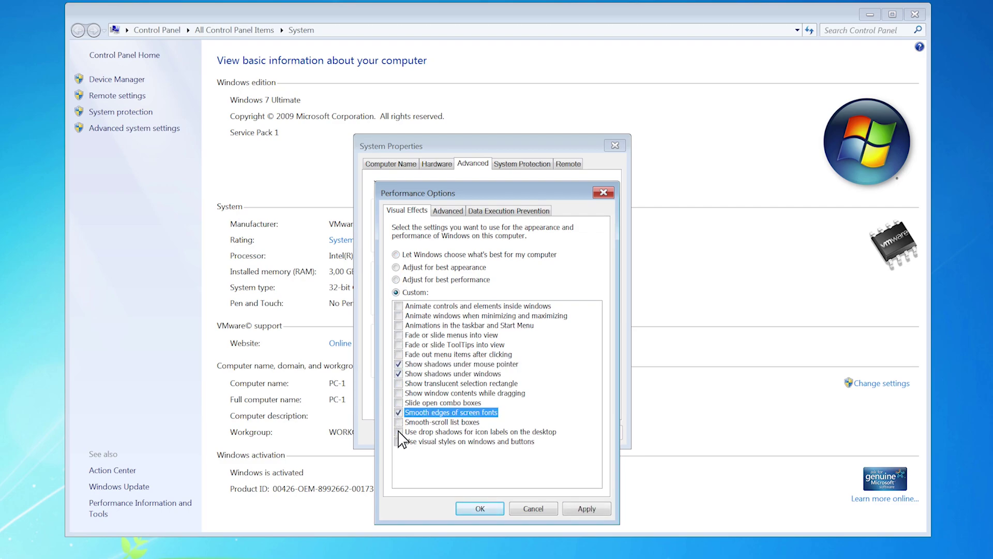
click(399, 432)
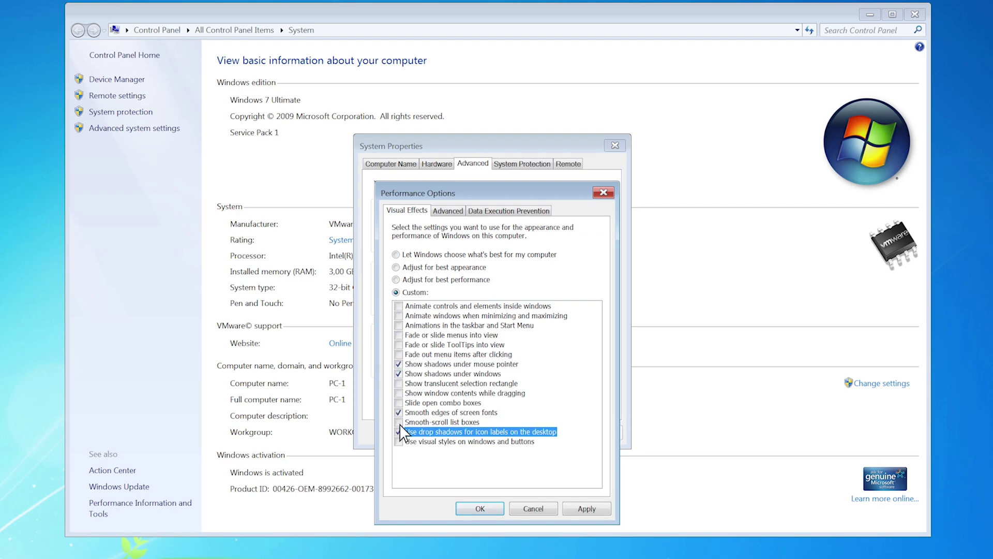
In the virtual memory settings, disable automatic paging file management and set drive C: to no paging file
click(449, 211)
click(583, 357)
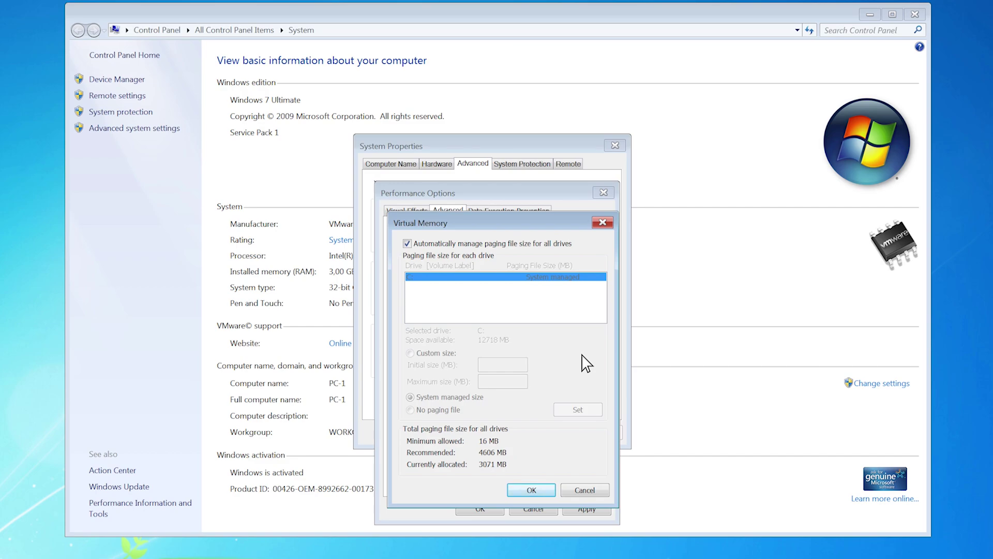
click(407, 244)
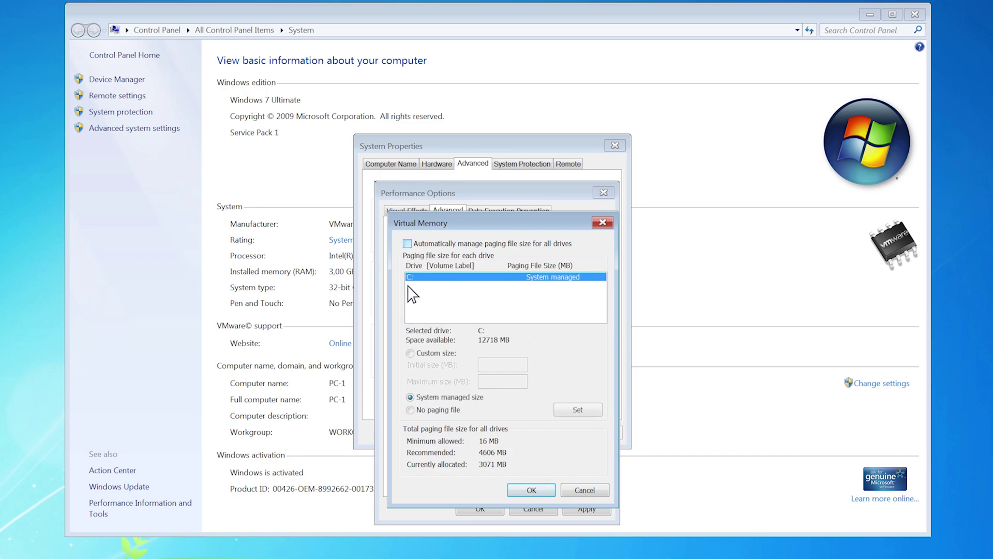
click(411, 411)
click(590, 413)
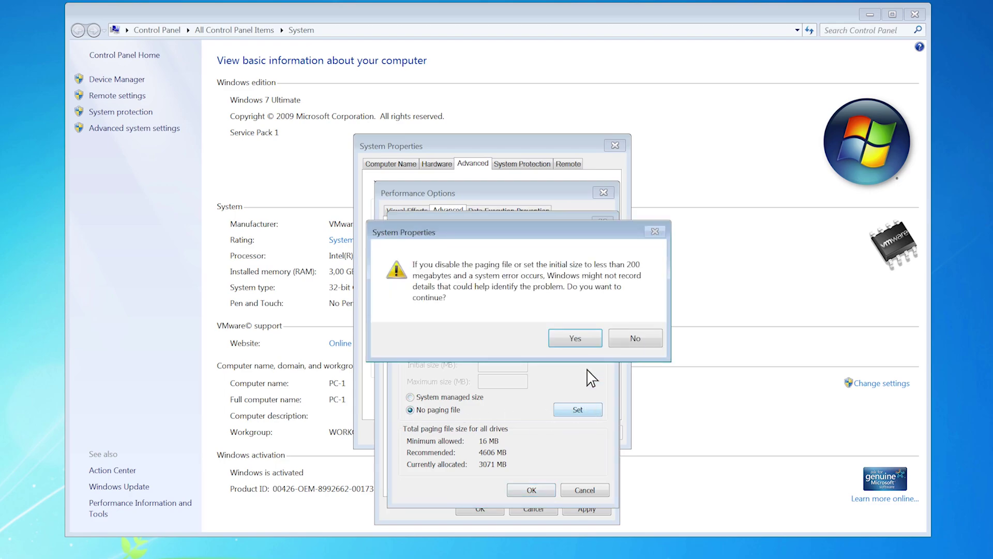
click(575, 339)
click(533, 490)
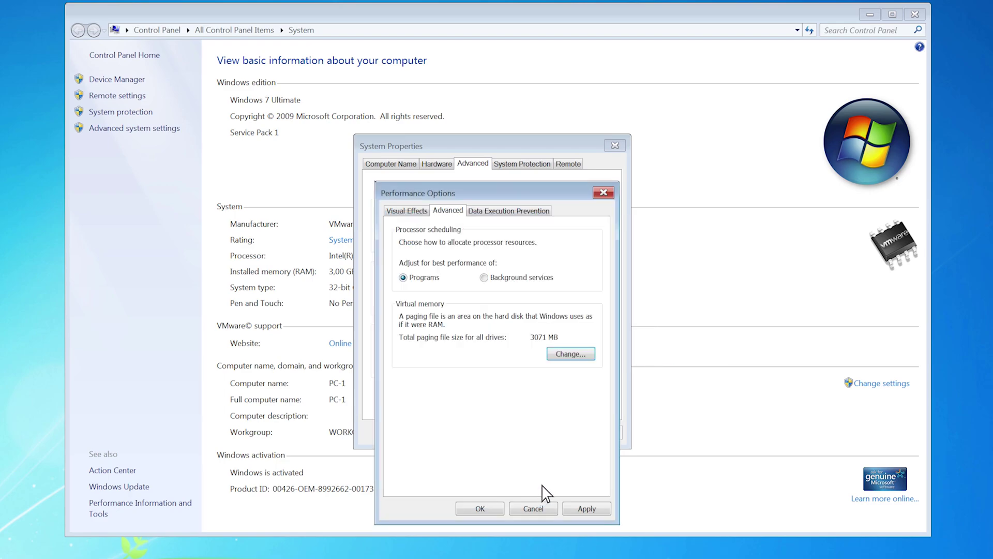
Set drive C:'s paging file to a custom initial and maximum size of 8192 MB, and apply the performance options
click(569, 354)
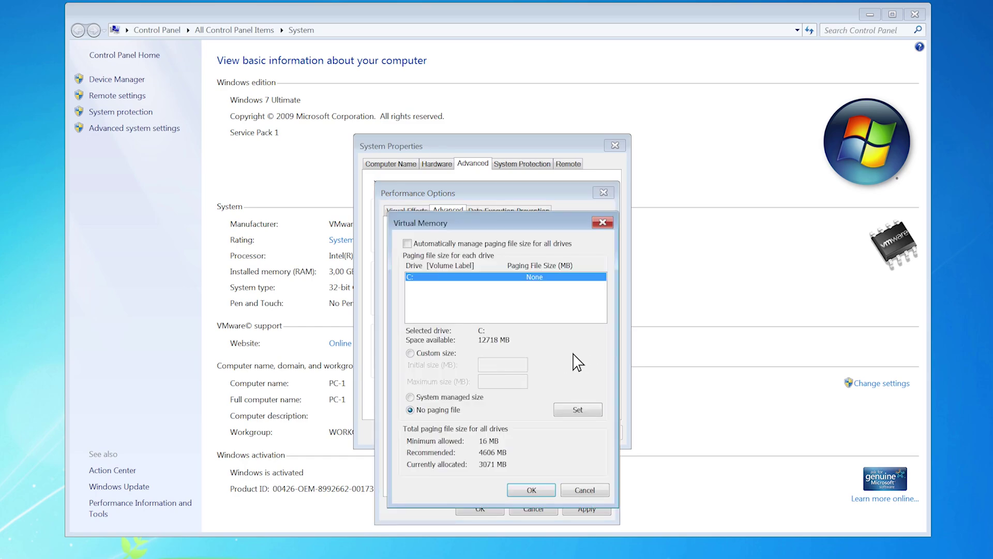
click(410, 353)
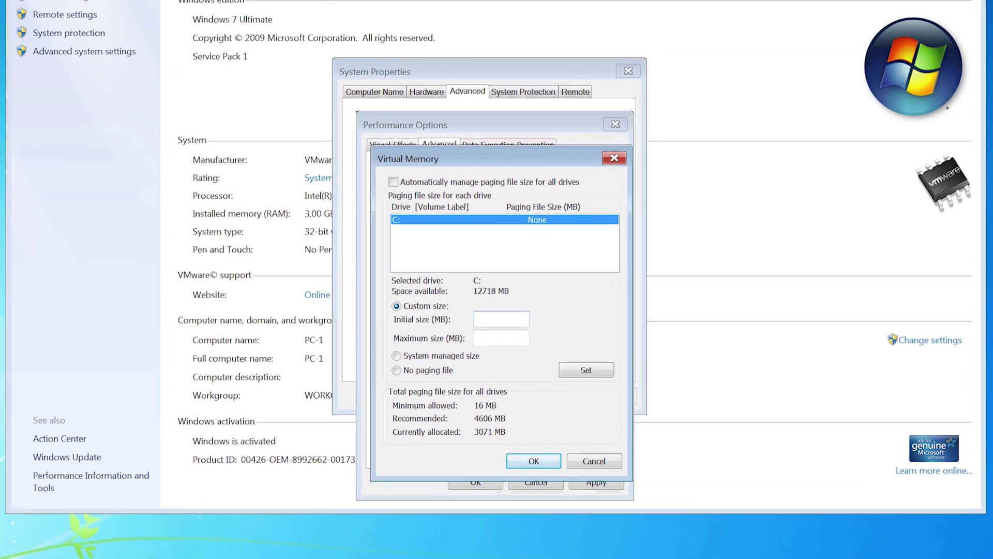
text(4)
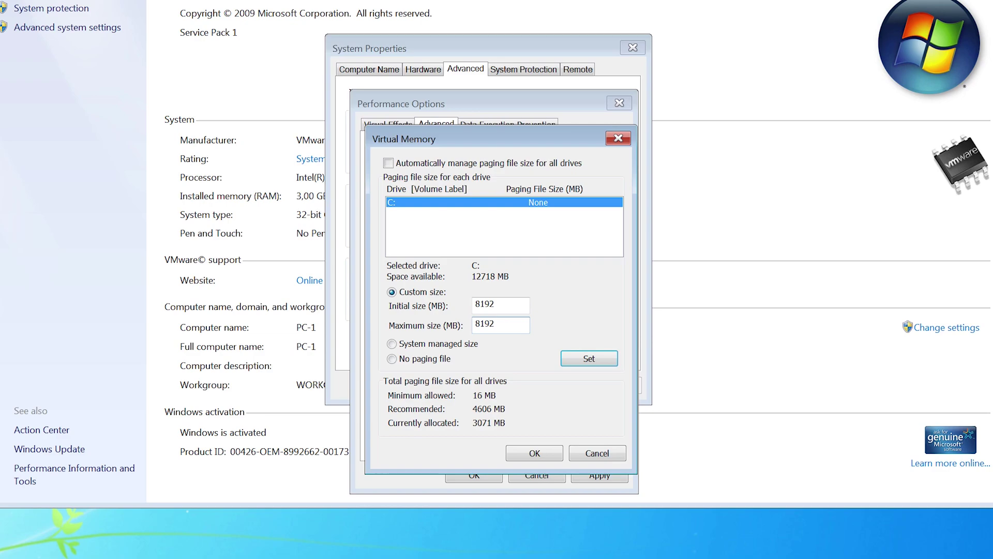
click(601, 365)
click(548, 455)
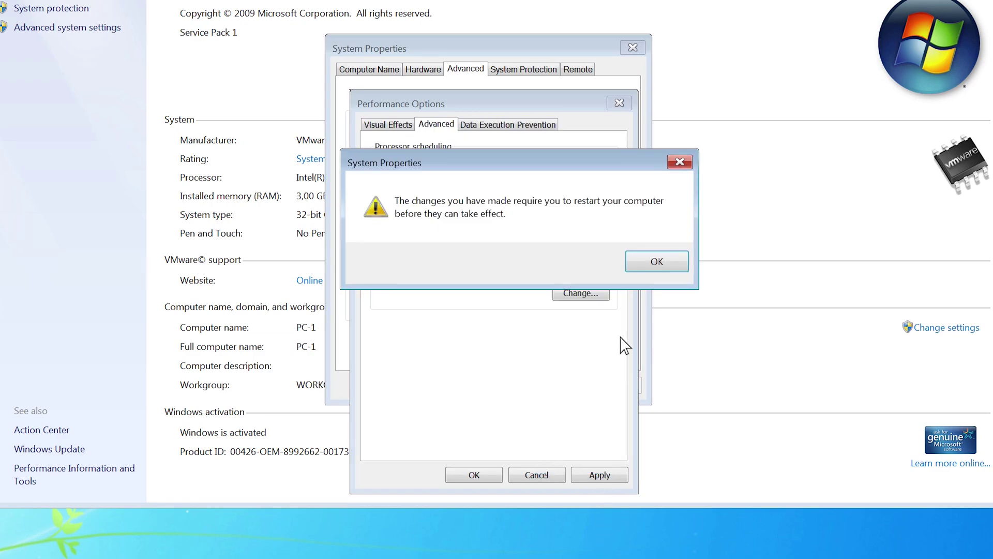
click(669, 262)
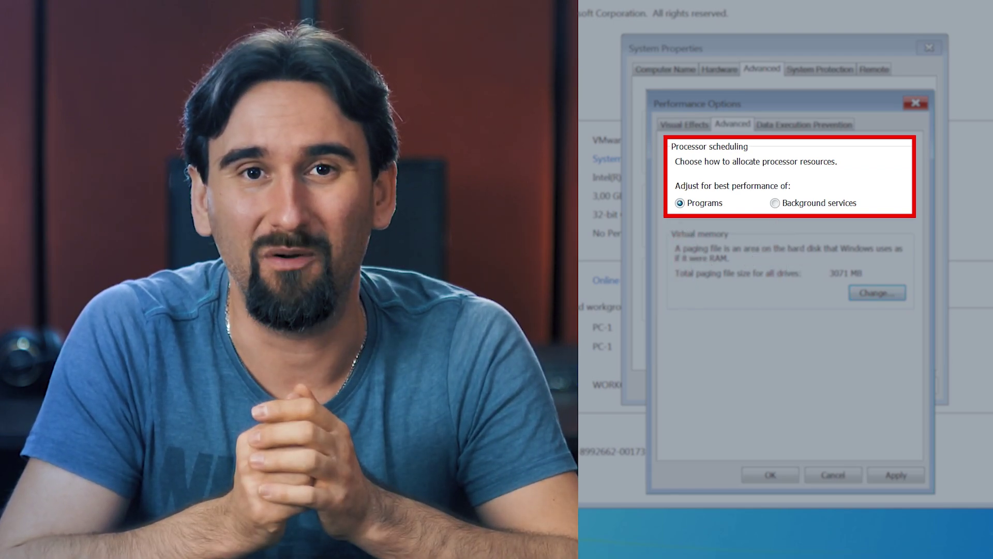
click(775, 203)
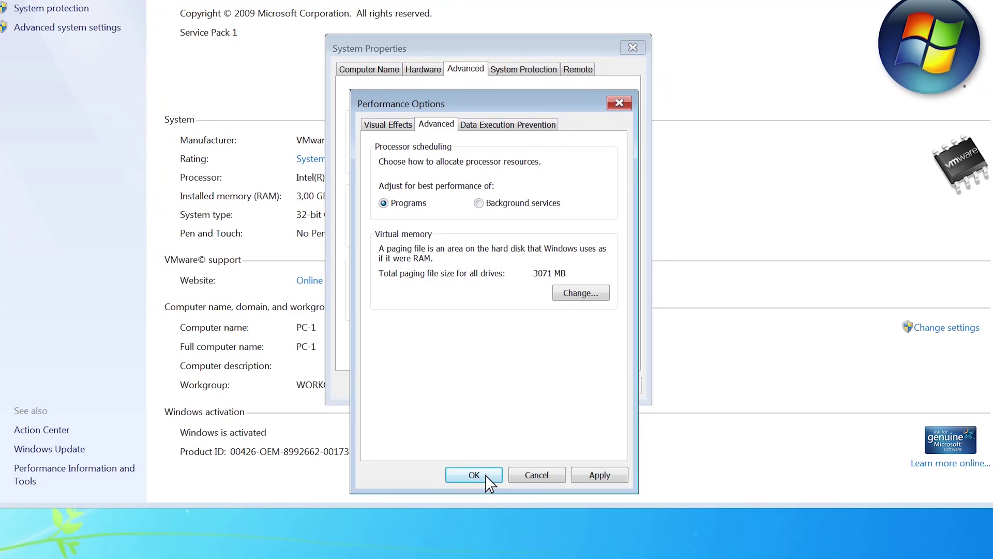
click(486, 475)
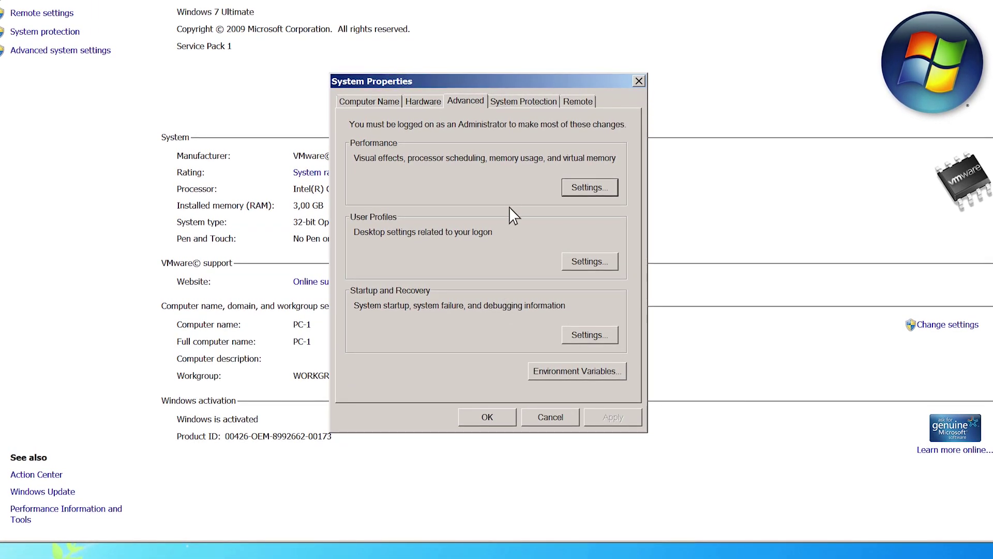
Turn off system protection on drive C: and disallow Remote Assistance connections to this computer
click(519, 102)
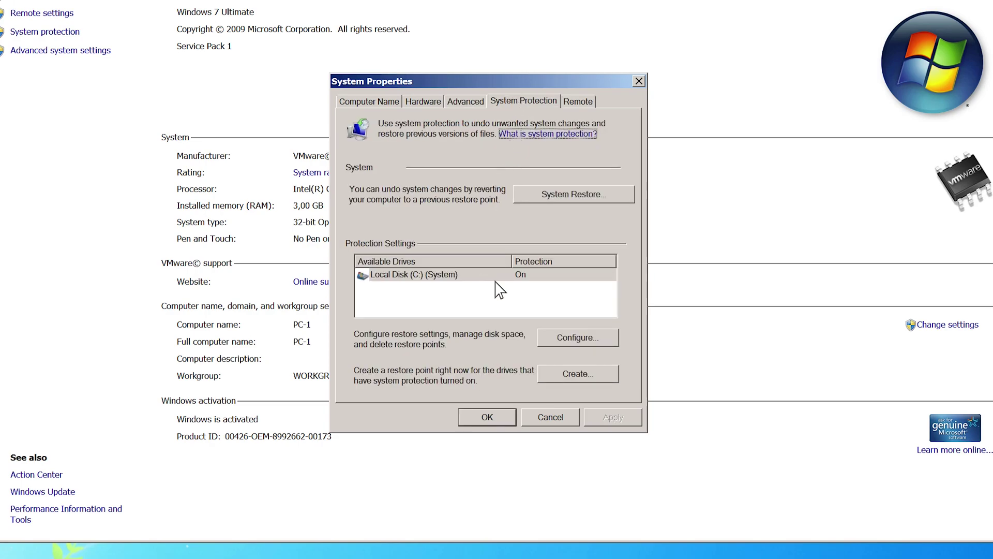
click(599, 342)
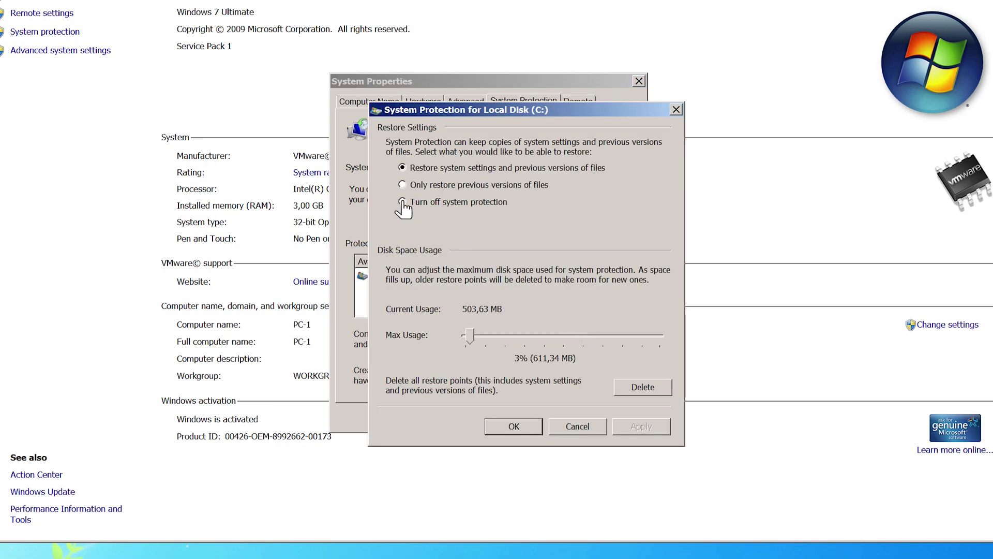
click(656, 427)
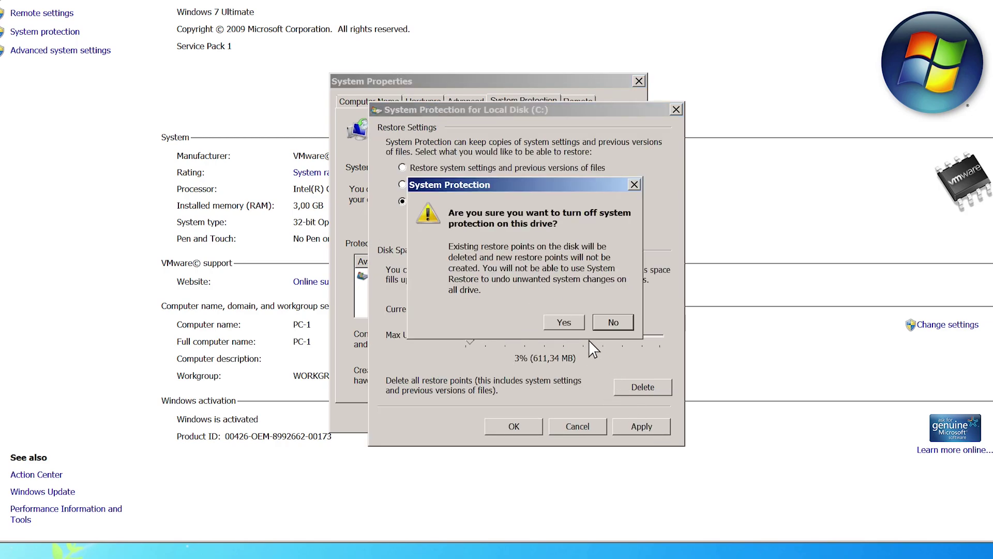
click(565, 322)
click(523, 425)
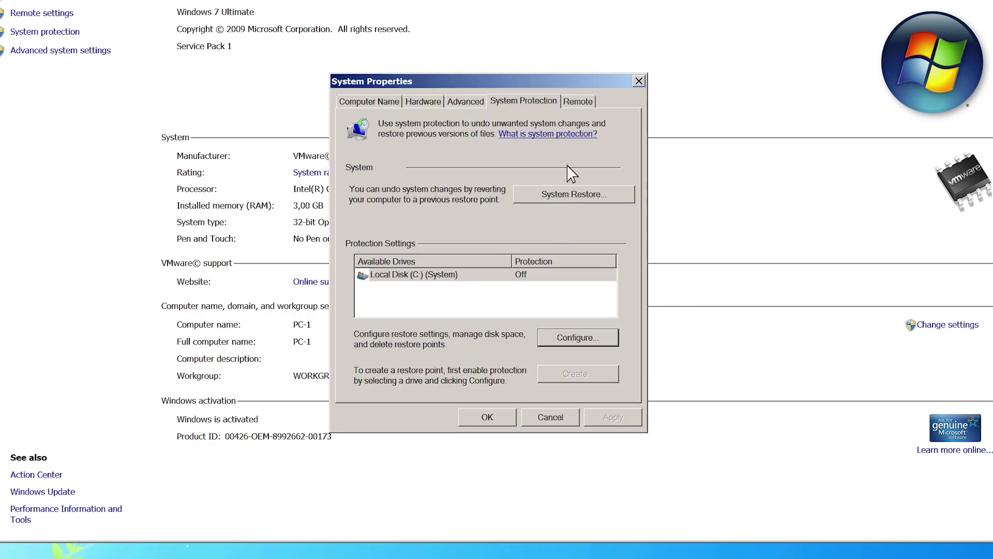
click(578, 101)
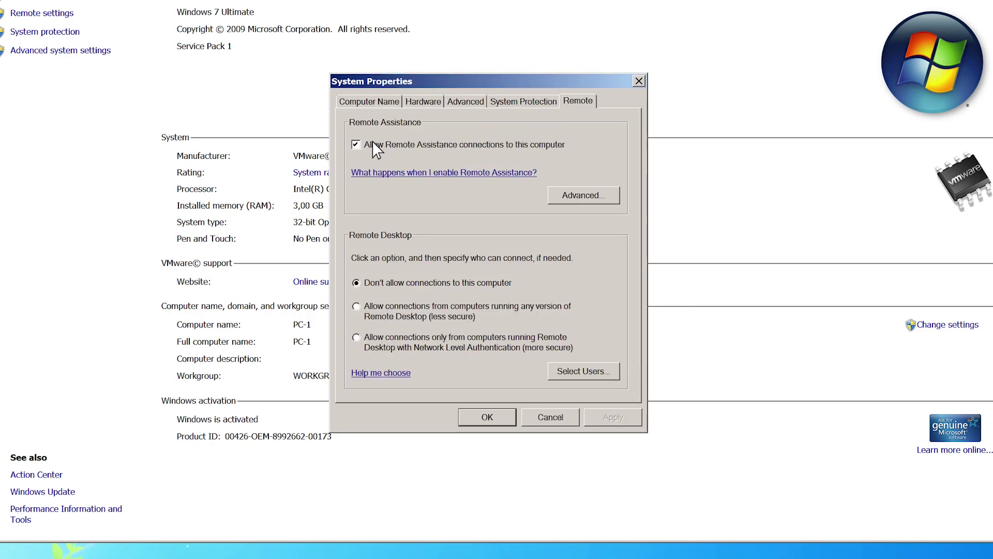
click(355, 145)
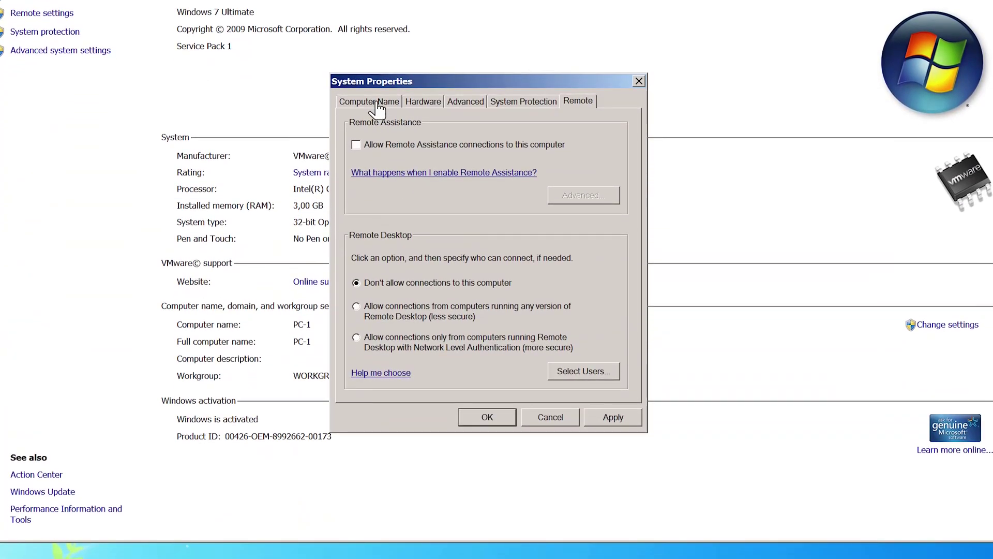
Rename the computer to Audio-Console, apply the system property changes, and postpone the restart
click(376, 114)
click(606, 294)
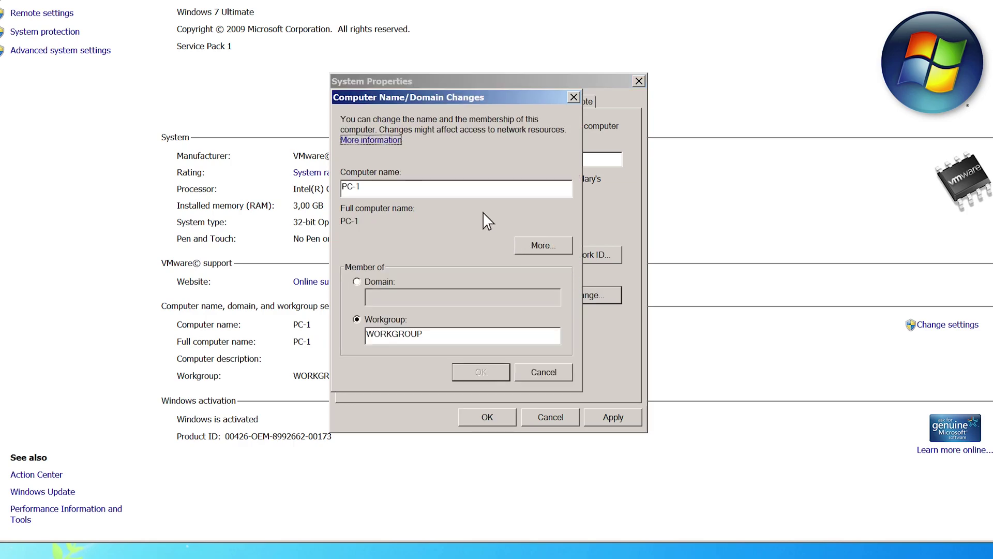
click(448, 189)
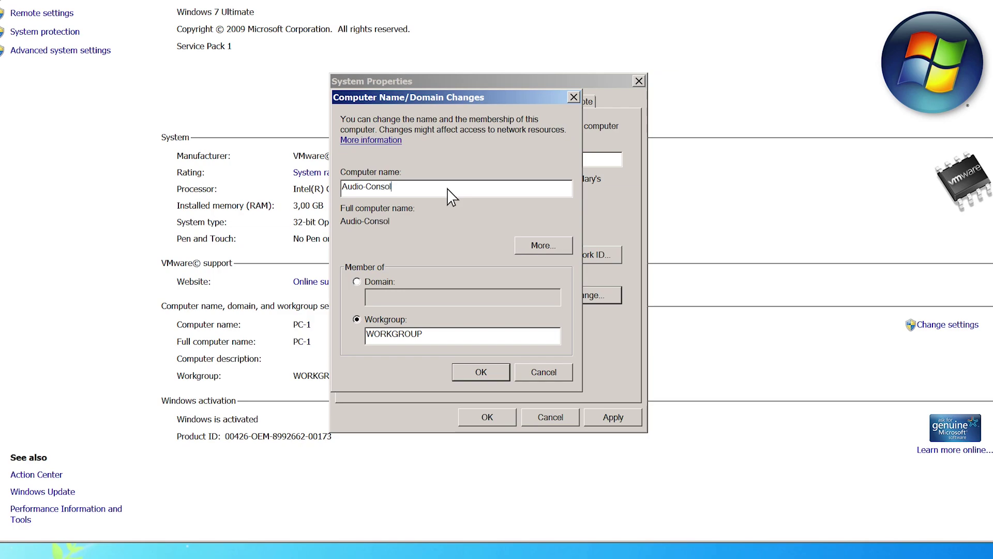
click(491, 372)
click(600, 260)
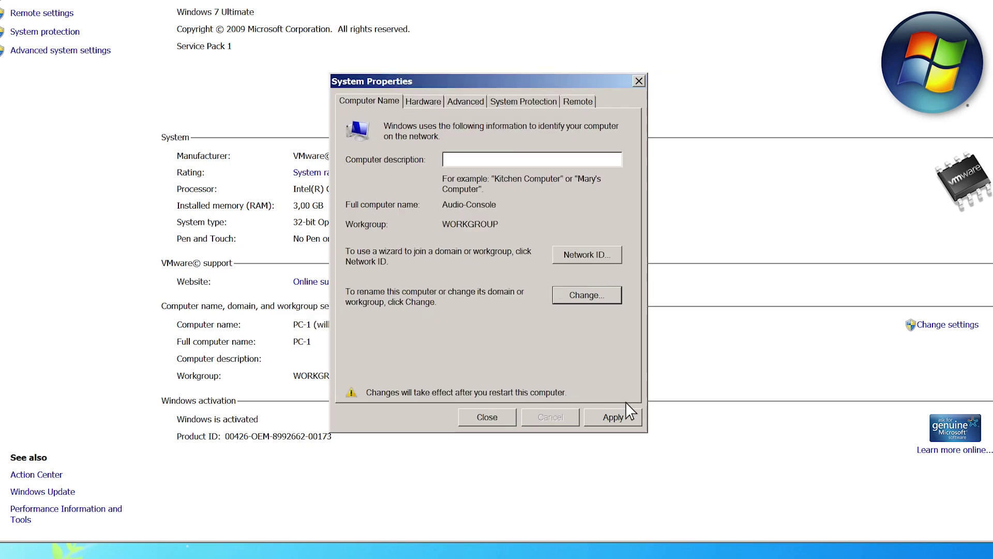
click(615, 417)
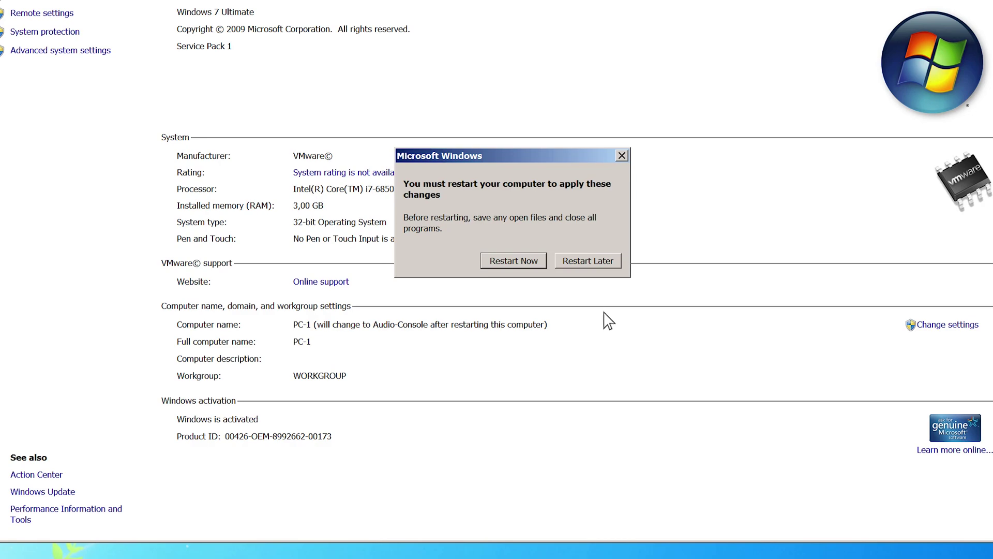
click(594, 263)
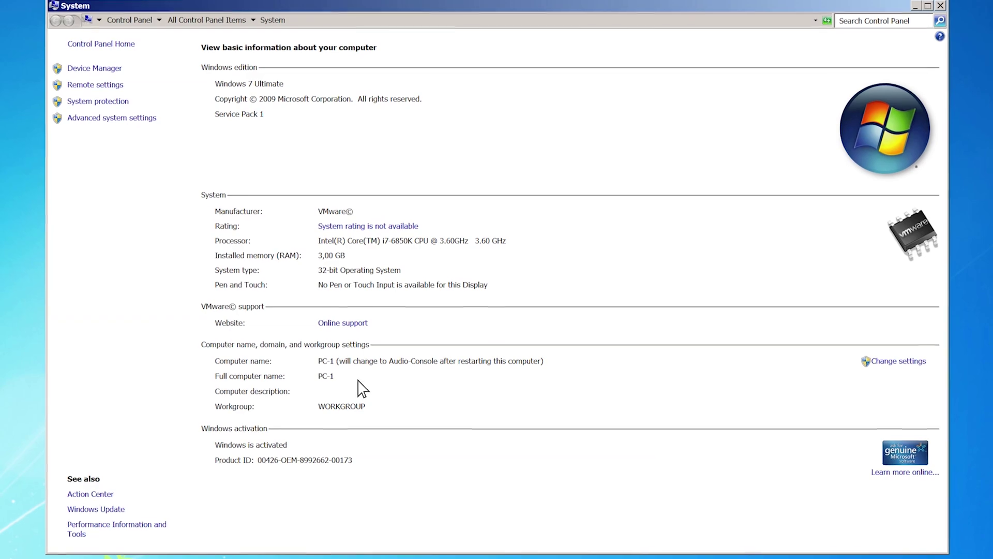
Set Windows Update to never check for updates
click(103, 511)
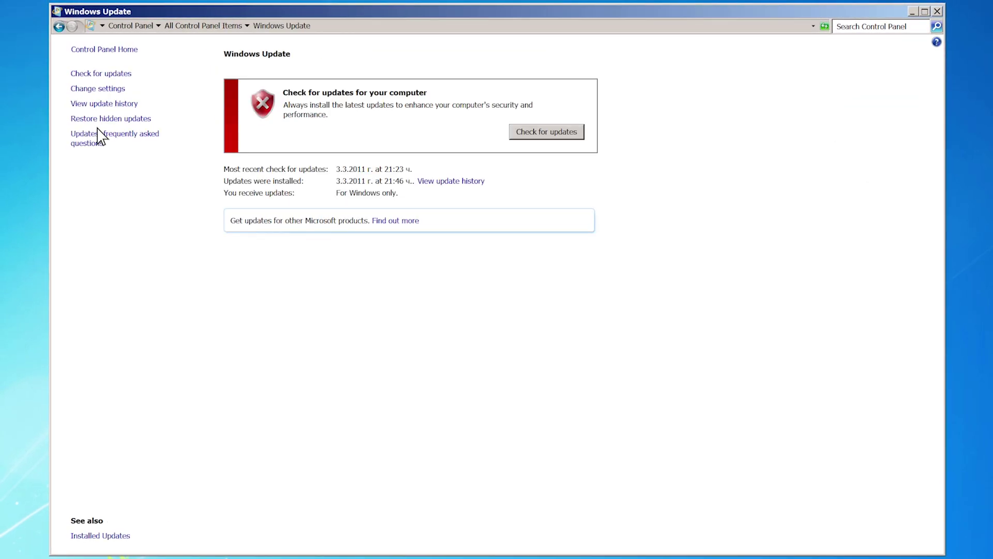
click(100, 92)
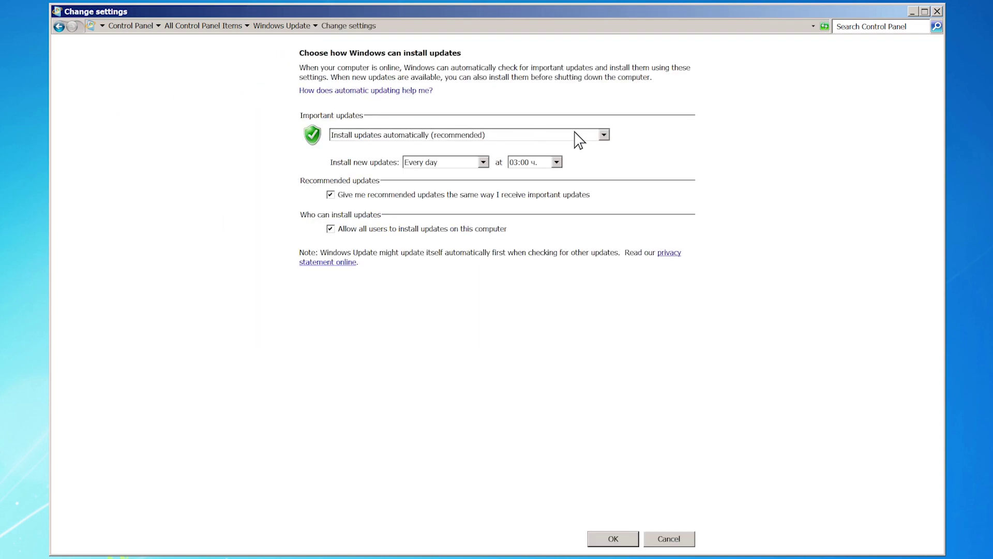
click(604, 135)
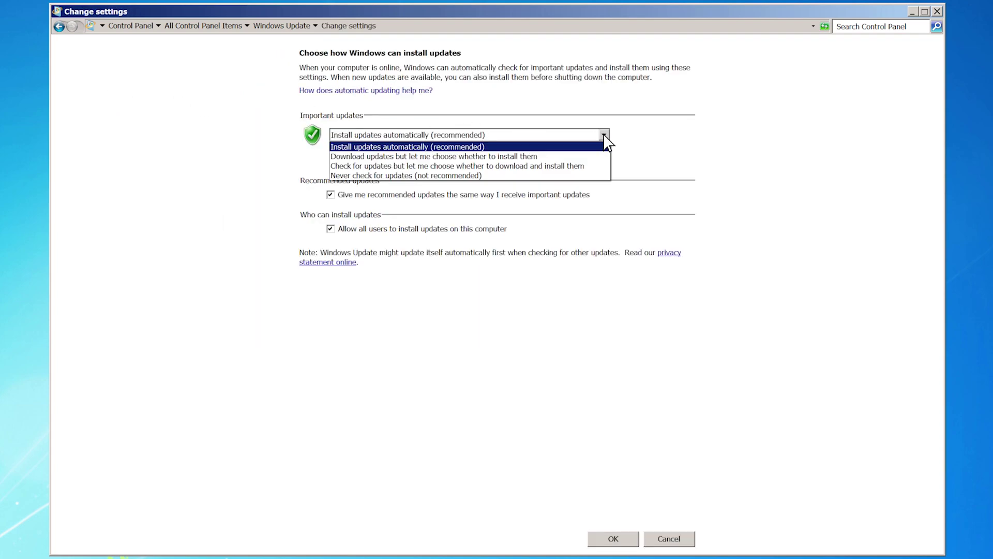
click(601, 176)
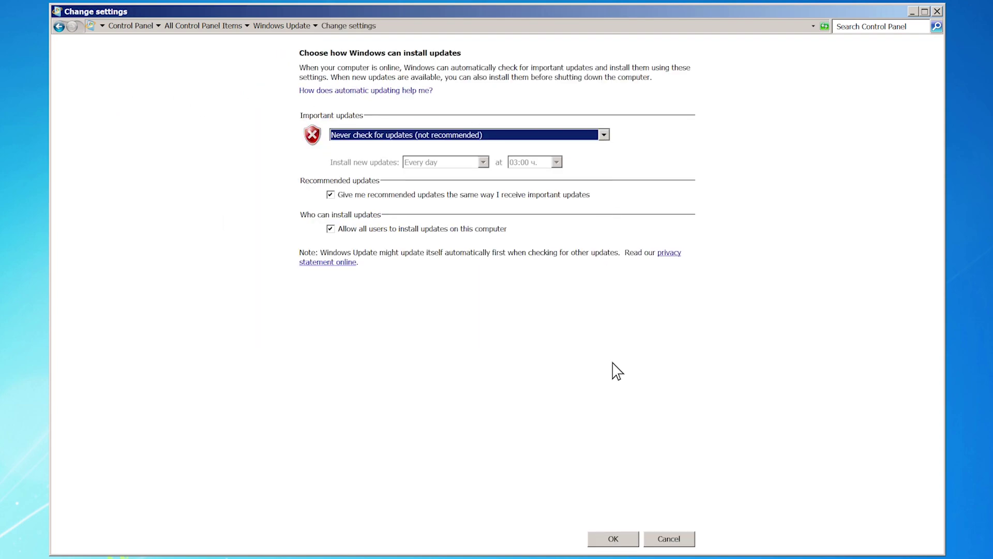
click(614, 539)
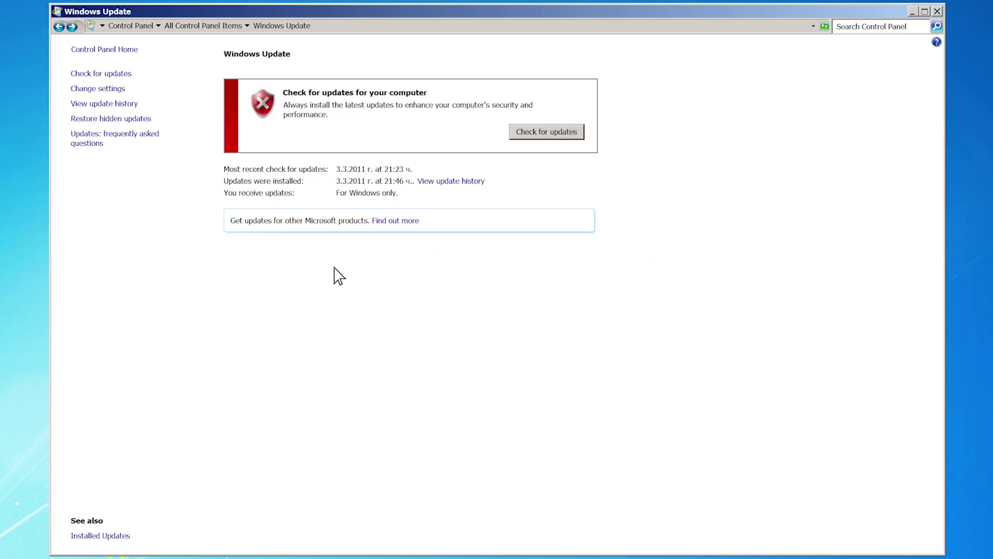
Turn off Windows Firewall for both the home or work (private) and public network locations
click(102, 50)
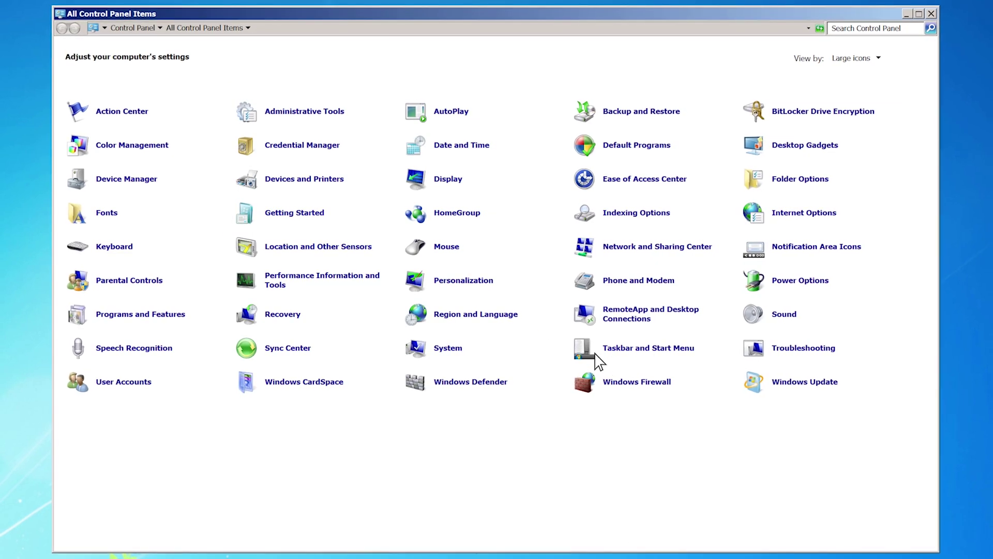
click(641, 385)
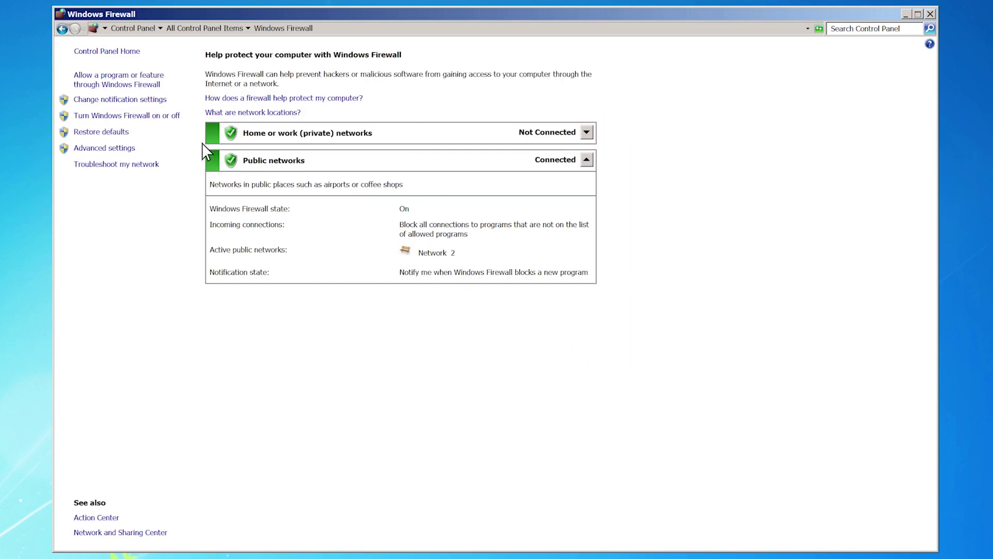
click(153, 116)
click(341, 163)
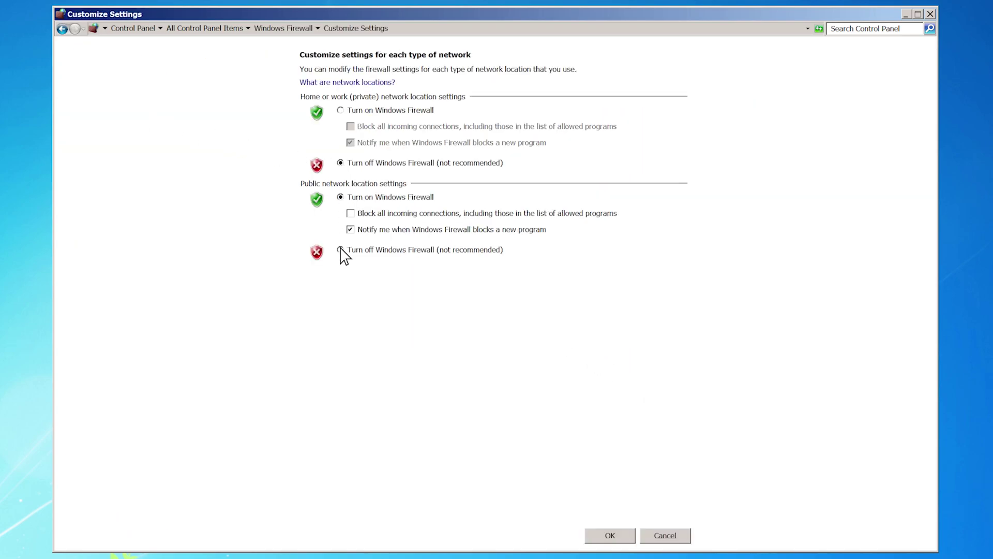
click(341, 251)
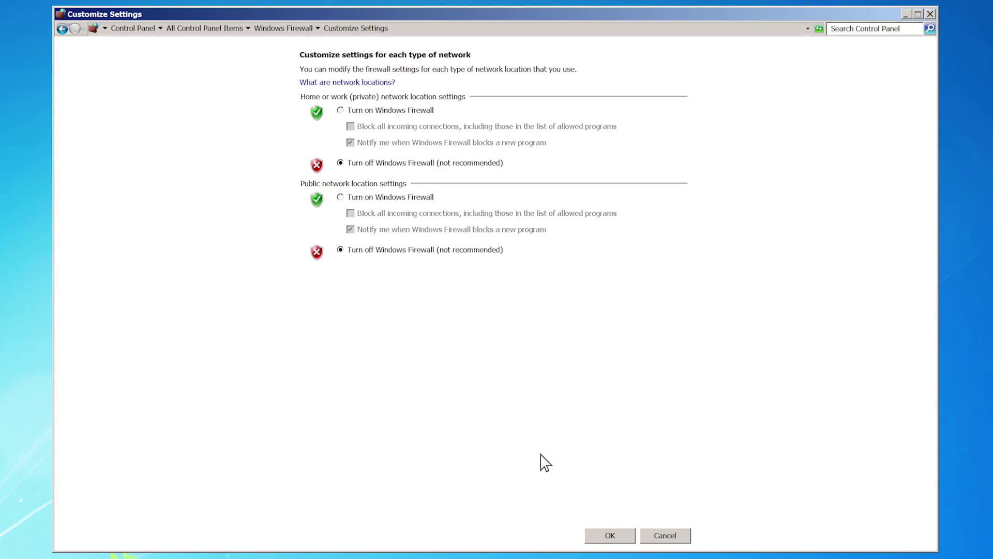
click(610, 536)
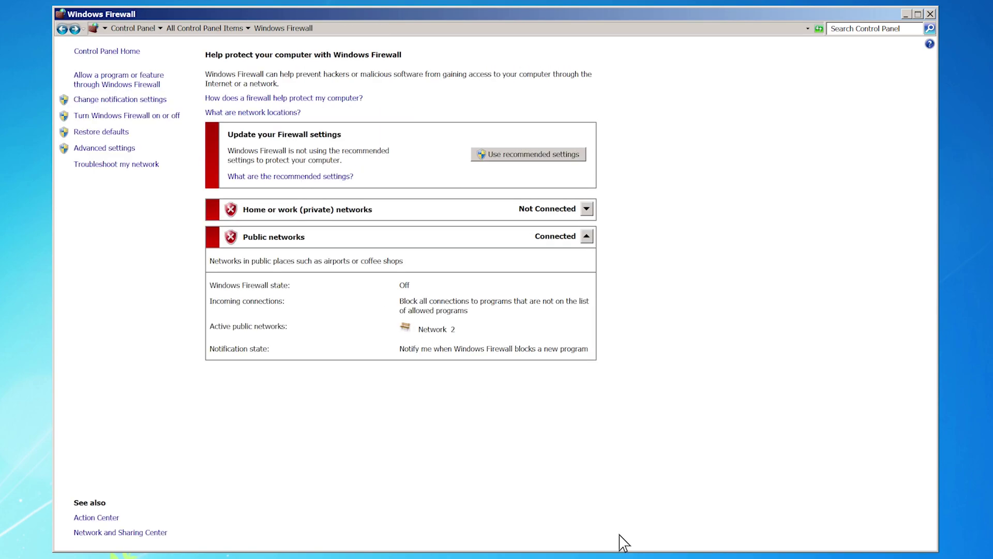
In the Power Options, reveal the additional plans and activate the High performance plan
click(120, 51)
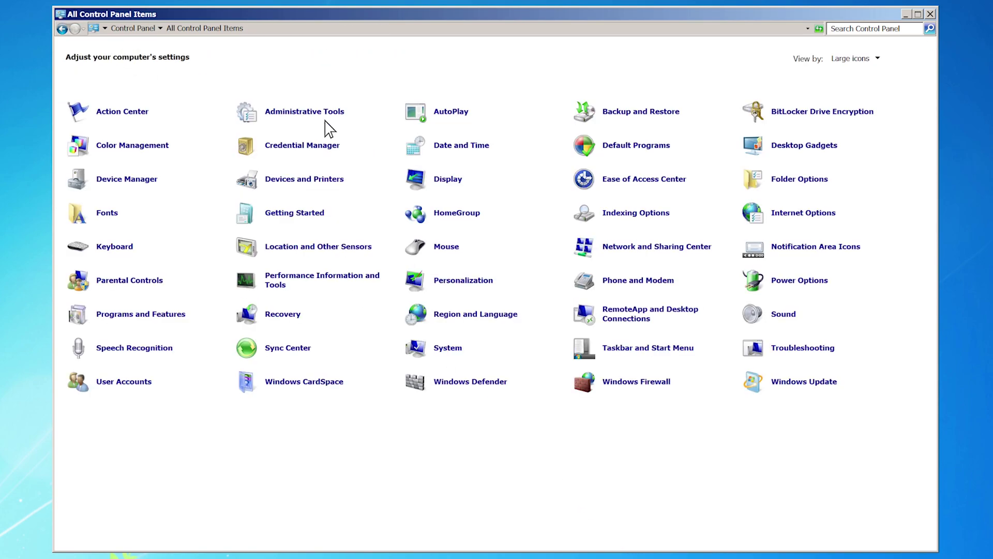
click(797, 282)
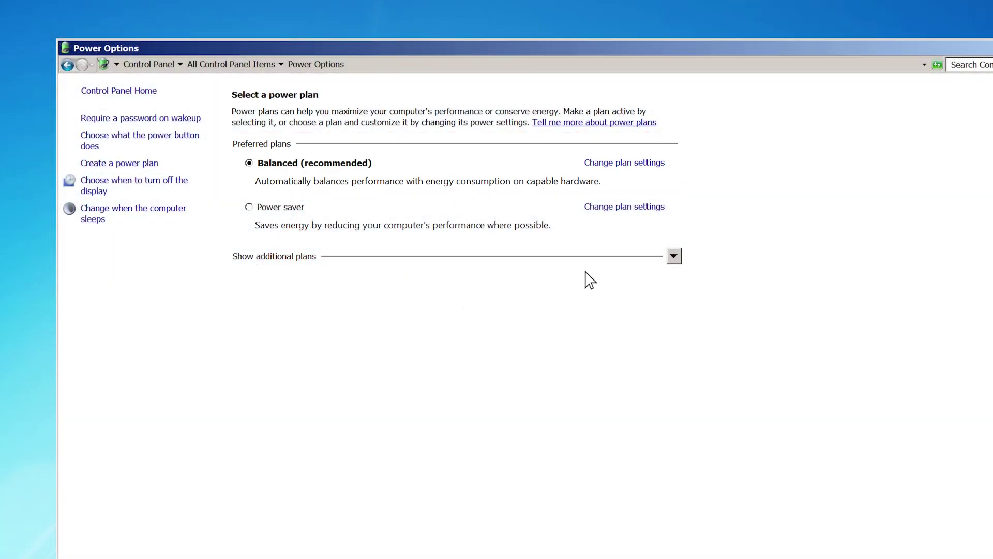
click(674, 259)
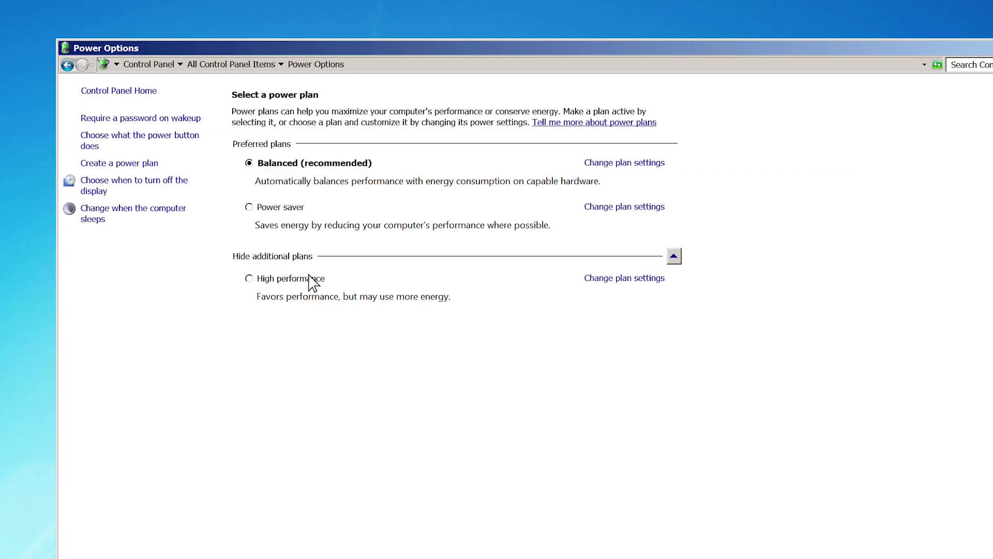
click(249, 280)
Edit the High performance plan so that turning off the display and putting the computer to sleep are both set to Never
click(637, 279)
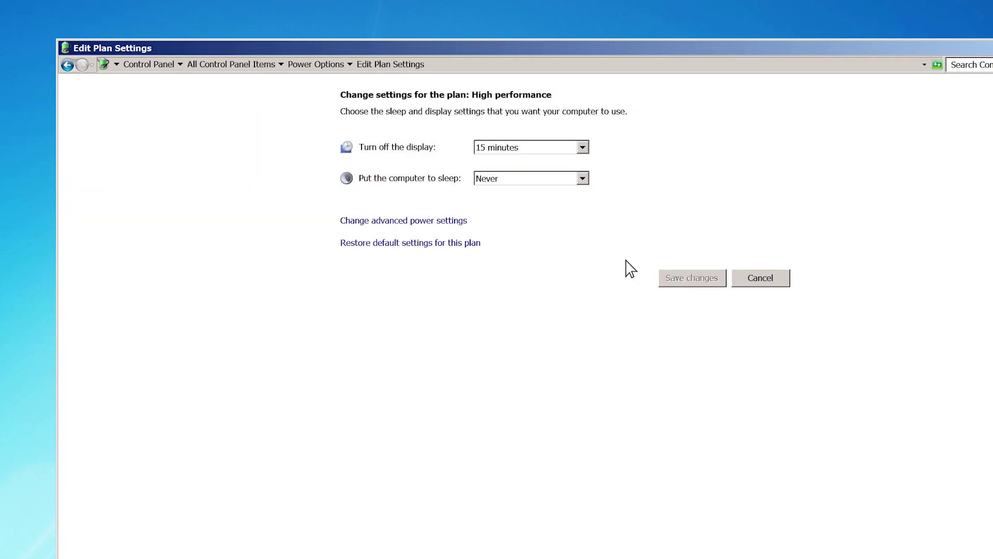
click(582, 148)
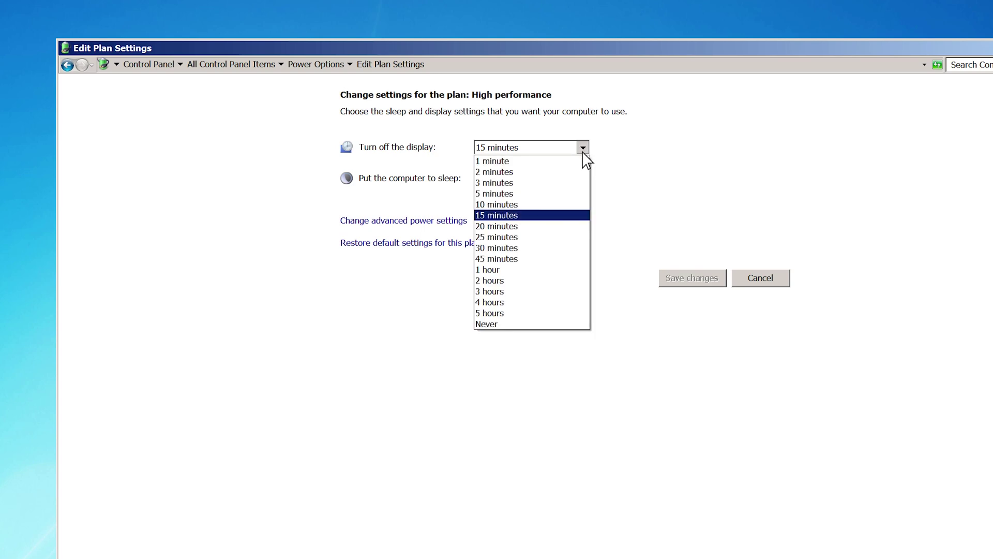
click(582, 324)
click(582, 179)
click(583, 354)
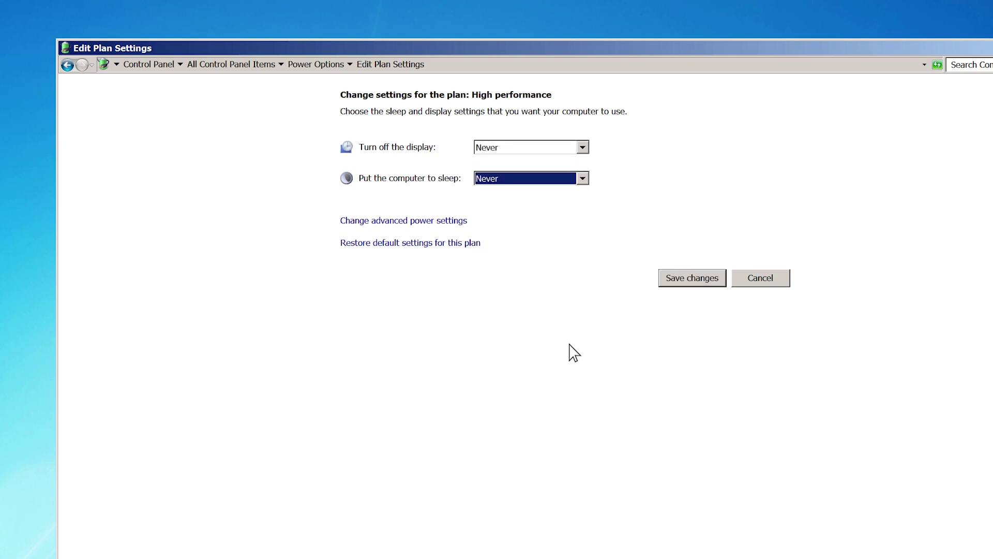
In the plan's advanced power settings, set the hard disk to never turn off
click(411, 222)
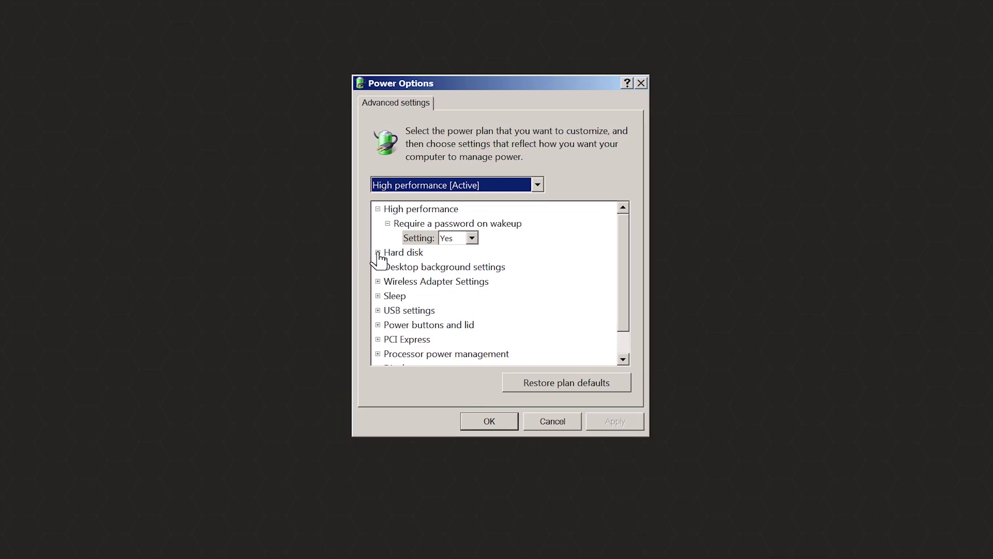
click(378, 253)
click(388, 266)
click(506, 284)
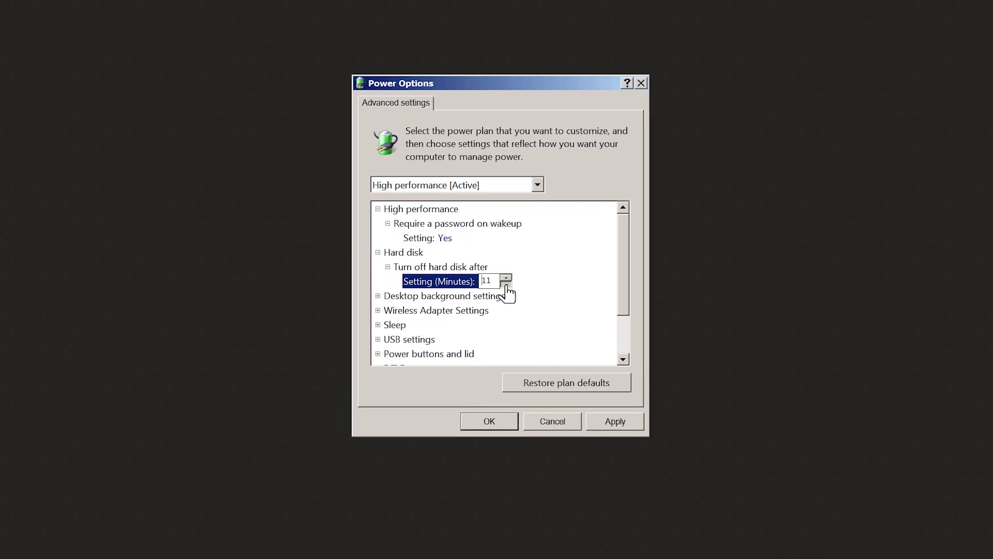
Set the desktop background slide show to Paused in the advanced power settings
scroll(510, 288, down, 1)
click(378, 237)
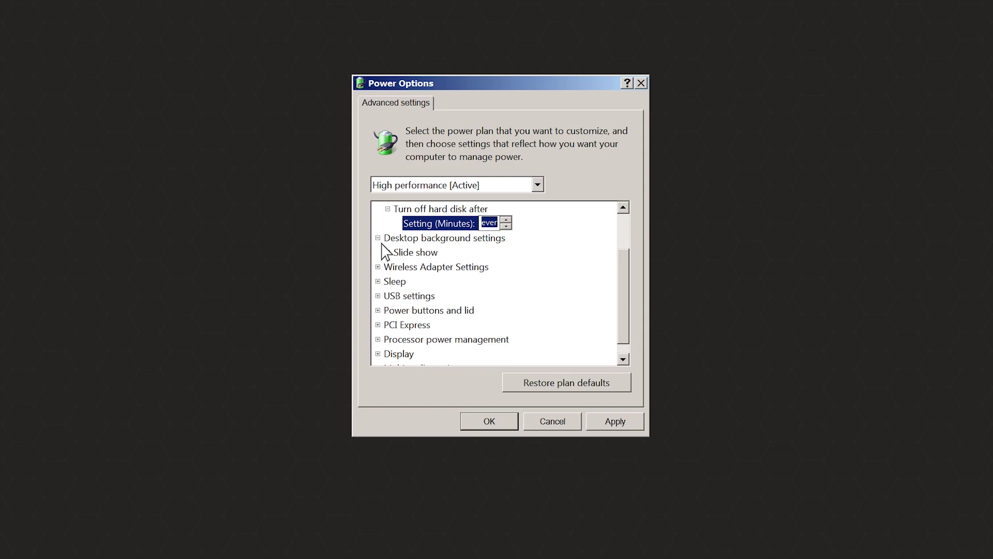
click(387, 252)
click(479, 267)
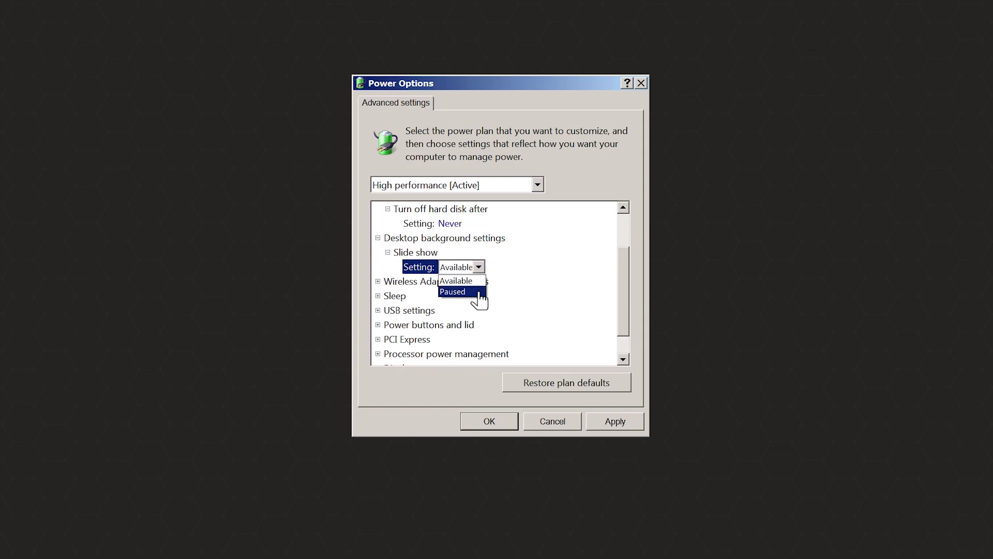
click(472, 290)
Set Sleep after to Never in the advanced sleep settings
click(378, 296)
click(387, 309)
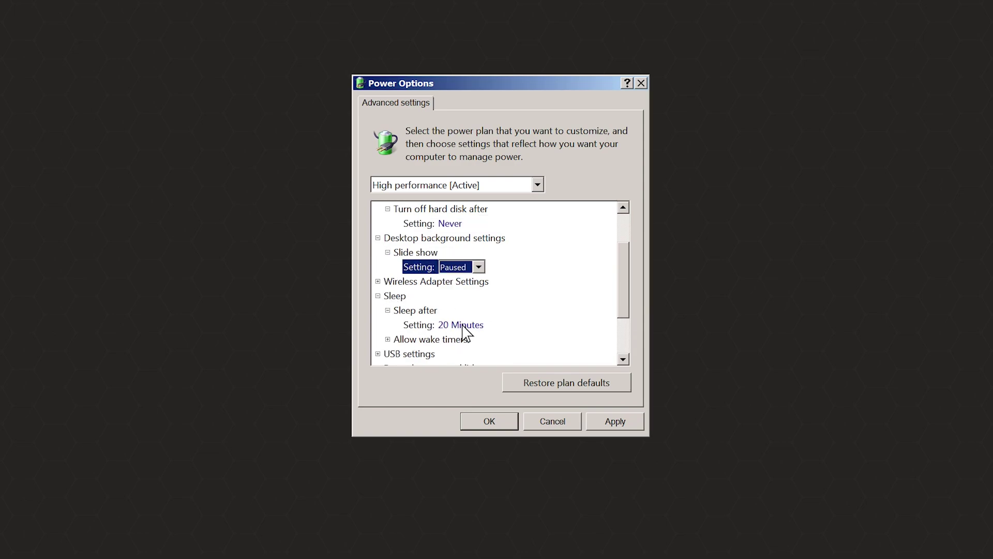
click(485, 326)
click(506, 328)
click(506, 328)
click(506, 328)
click(506, 328)
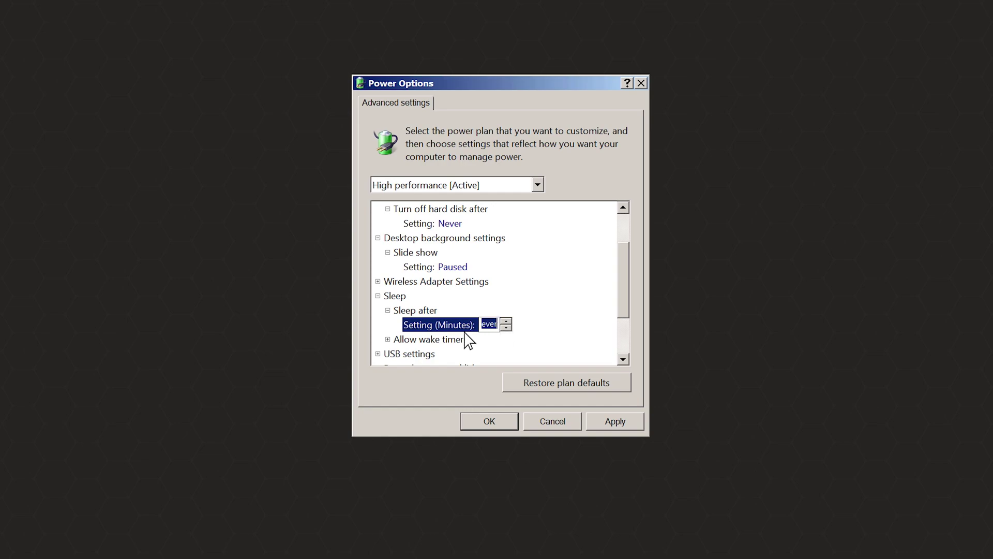
Choose the Allow wake timers option in the advanced sleep settings and collapse the Sleep group
click(388, 339)
click(453, 355)
click(472, 355)
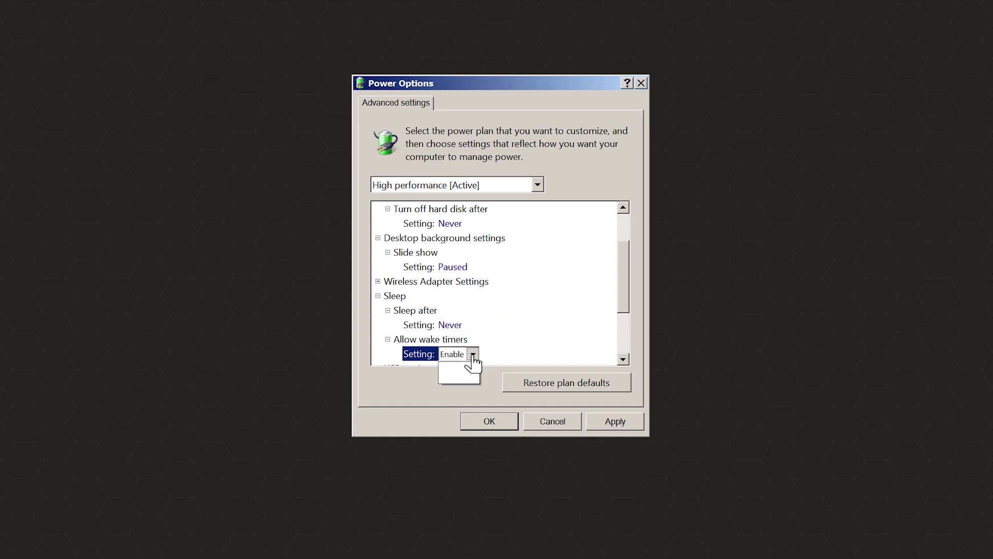
click(466, 376)
click(378, 296)
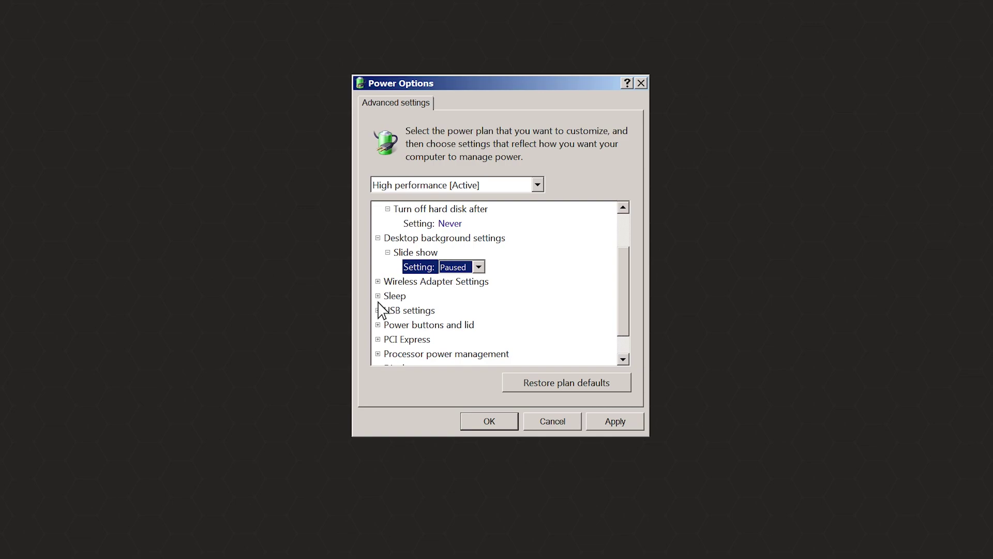
Set USB selective suspend to Disabled in the plan's advanced power settings
click(378, 311)
click(466, 340)
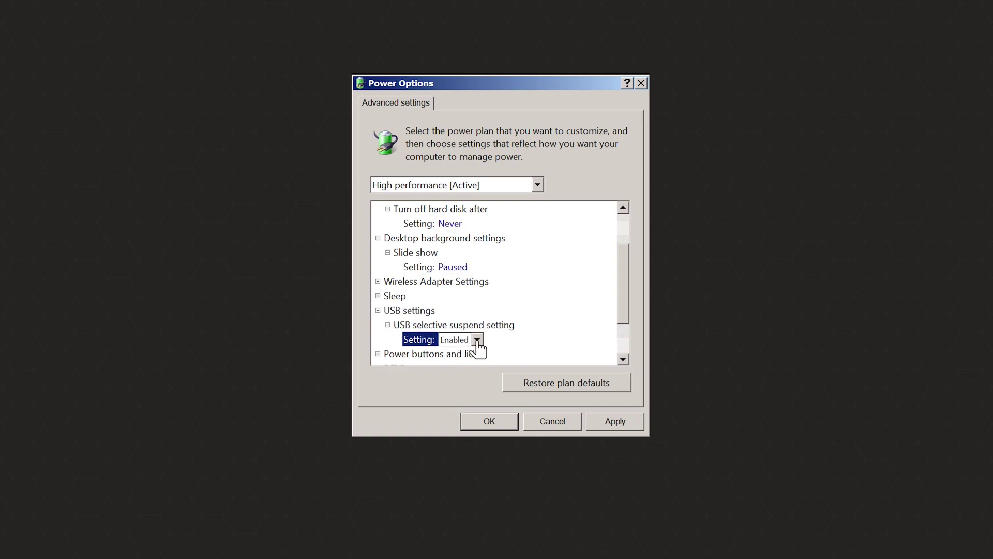
click(477, 340)
click(473, 351)
Set the power button action to Do nothing in the advanced power settings
scroll(476, 359, down, 2)
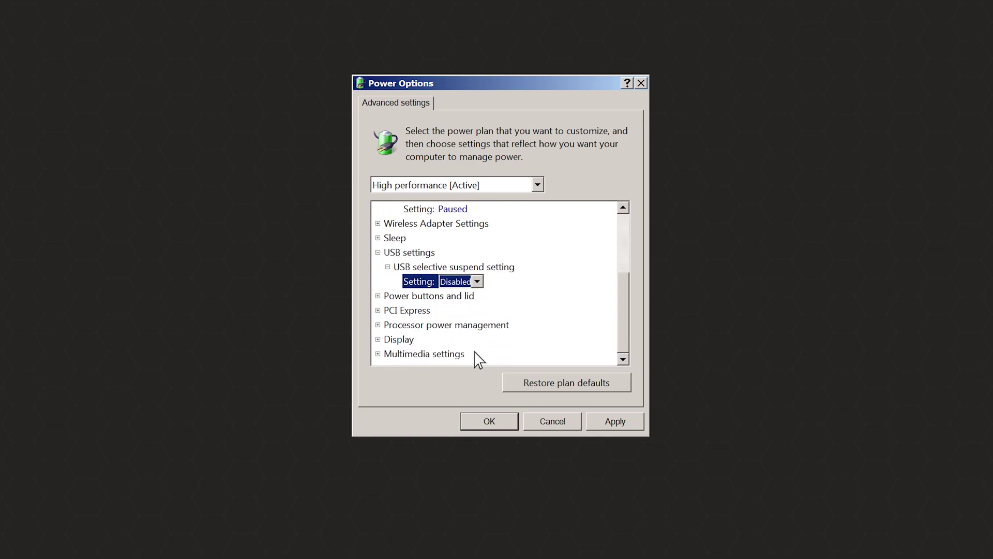
click(377, 296)
click(388, 311)
click(459, 325)
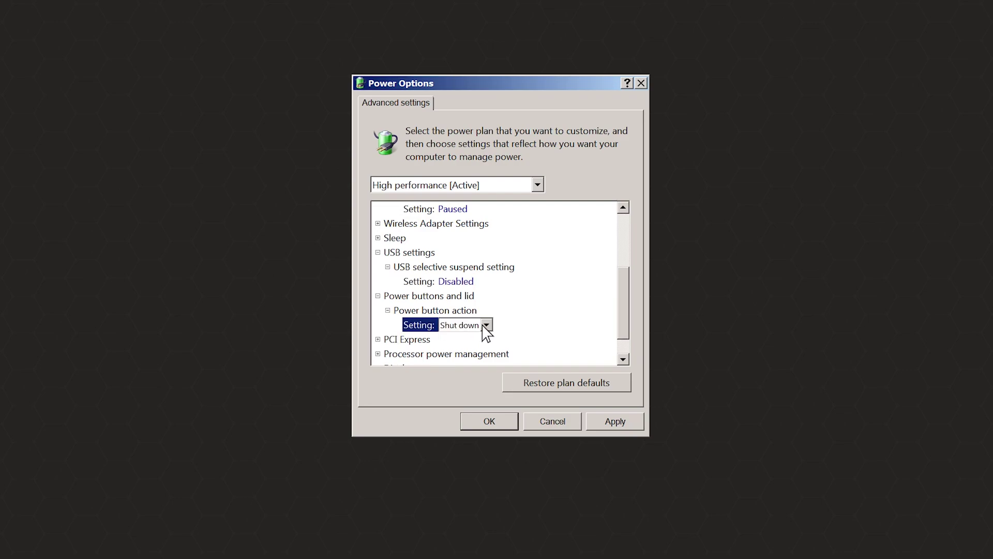
click(487, 325)
click(486, 340)
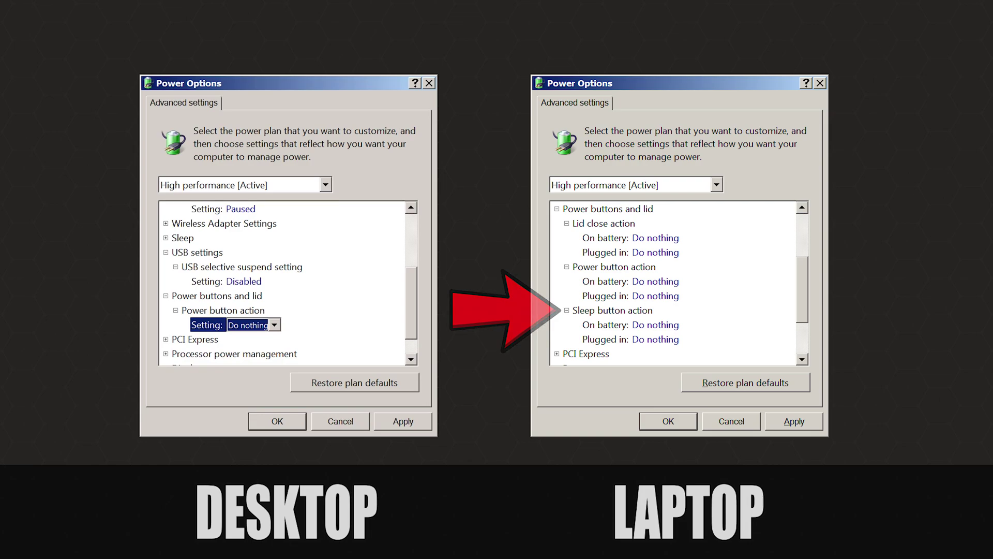
Set Turn off display after to Never, confirm the advanced power settings and save the plan changes
scroll(218, 346, down, 1)
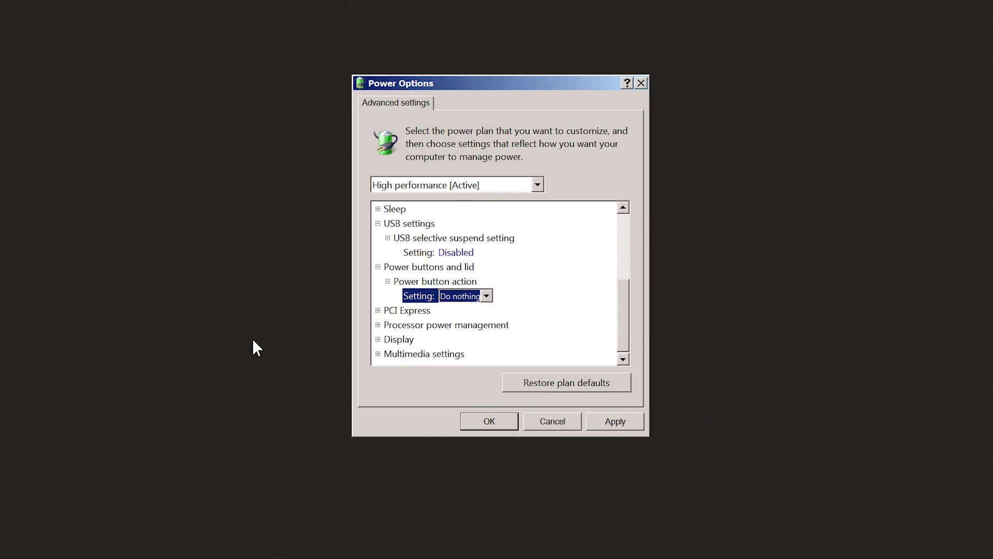
click(378, 339)
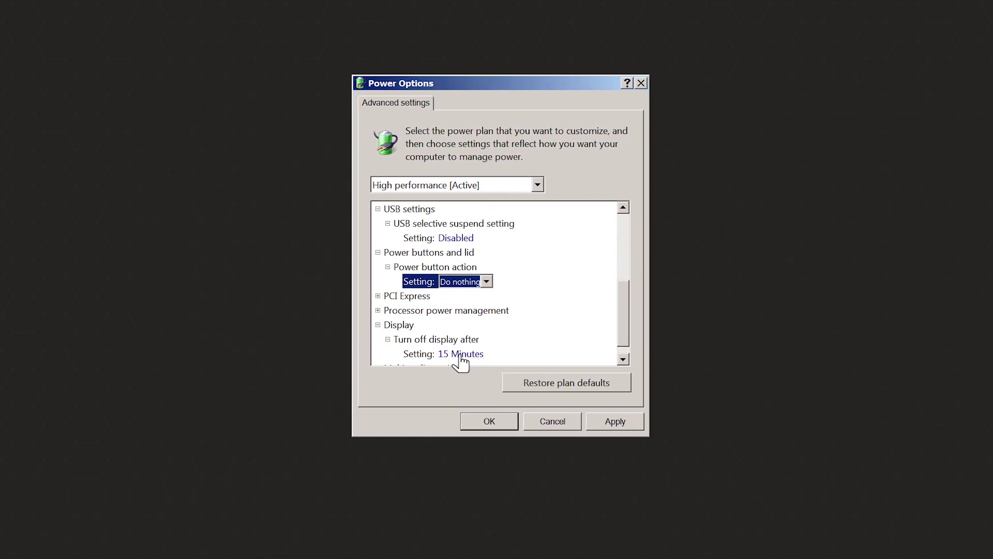
click(461, 355)
text(7)
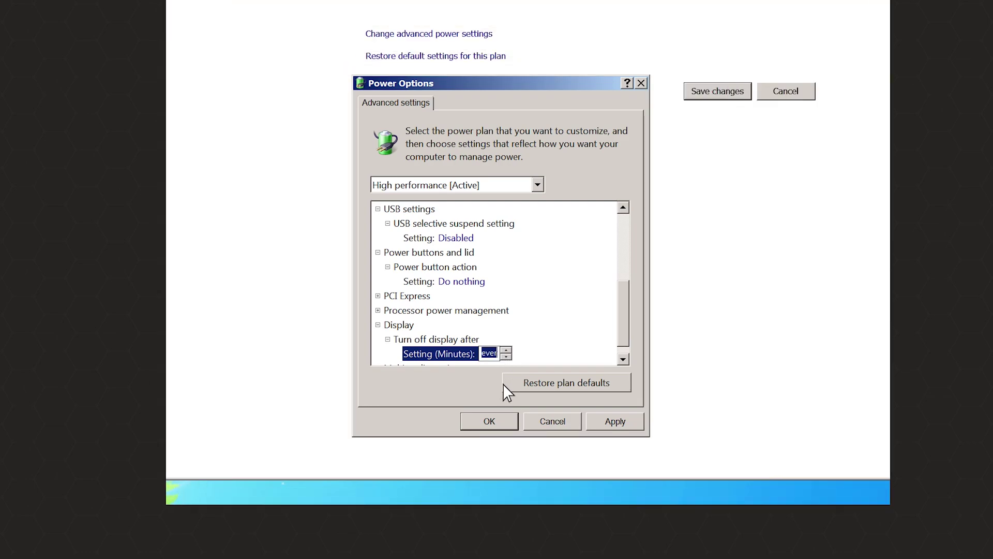
click(489, 421)
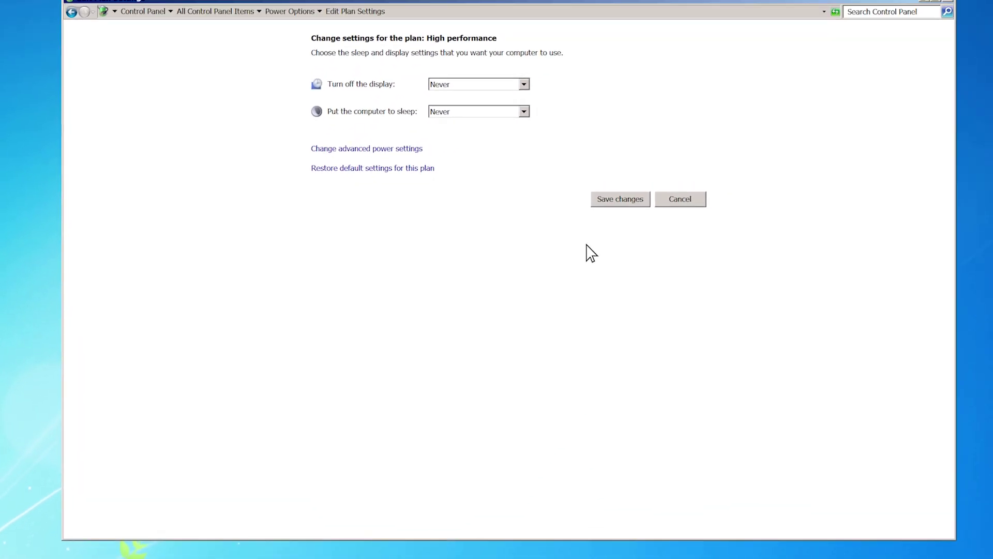
click(606, 216)
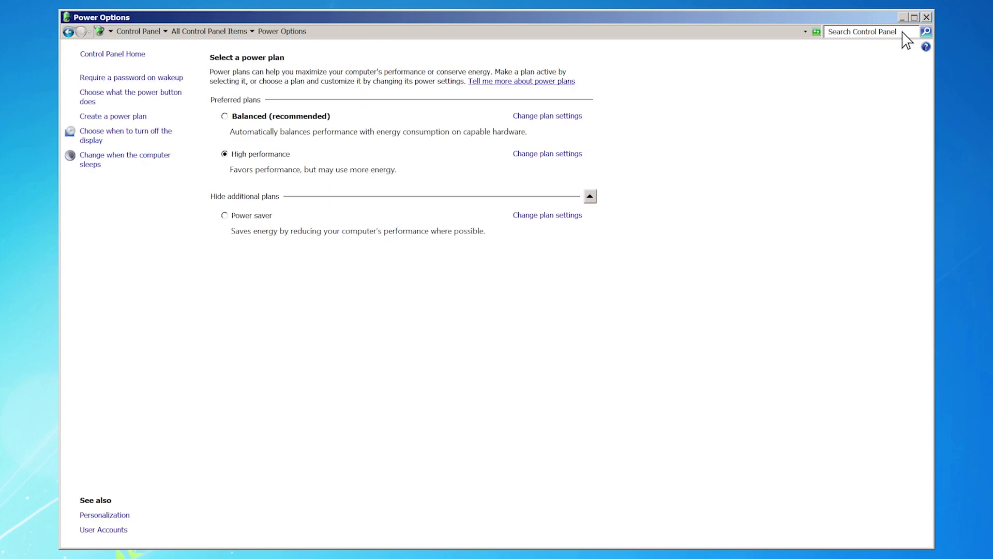
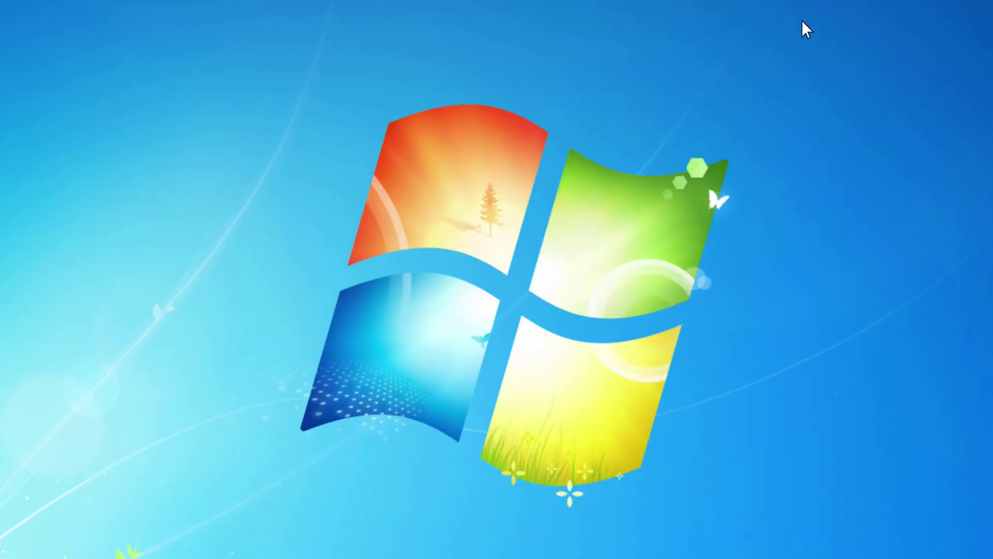
Open the desktop's Personalization settings and apply the Windows Classic theme
right_click(307, 46)
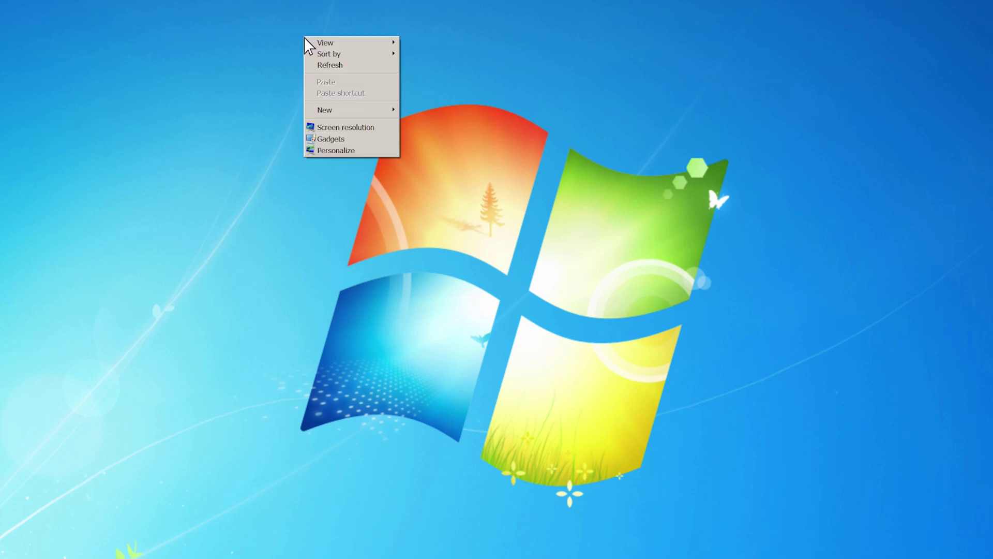
click(362, 150)
scroll(373, 344, down, 2)
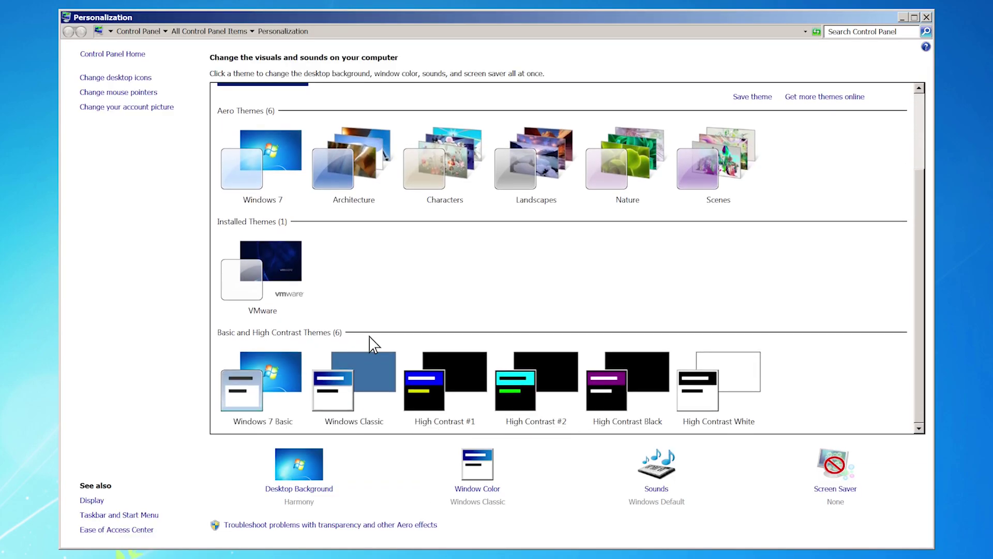
click(368, 389)
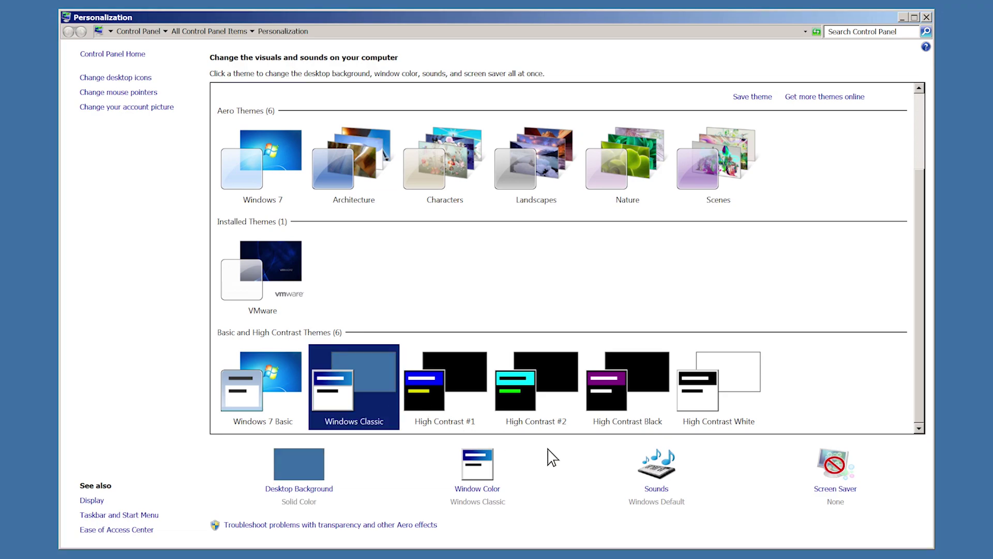
Set the sound scheme to No Sounds, turn off the Windows Startup sound and close the Personalization window
click(657, 489)
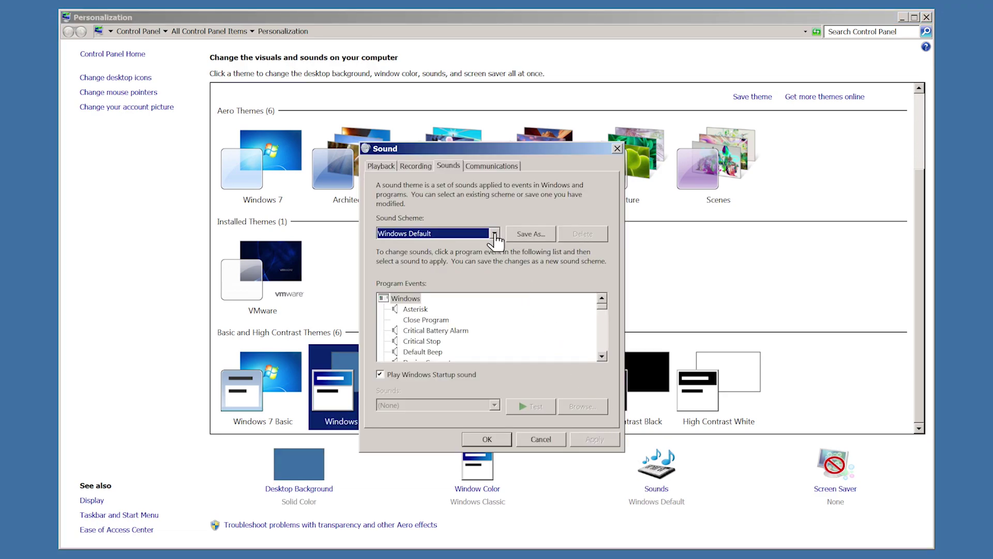
click(495, 233)
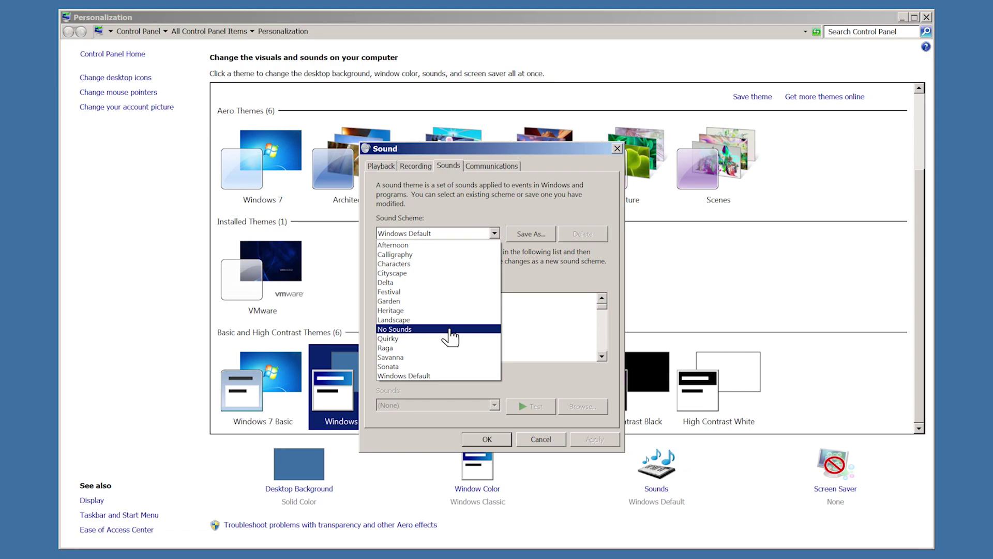
click(446, 329)
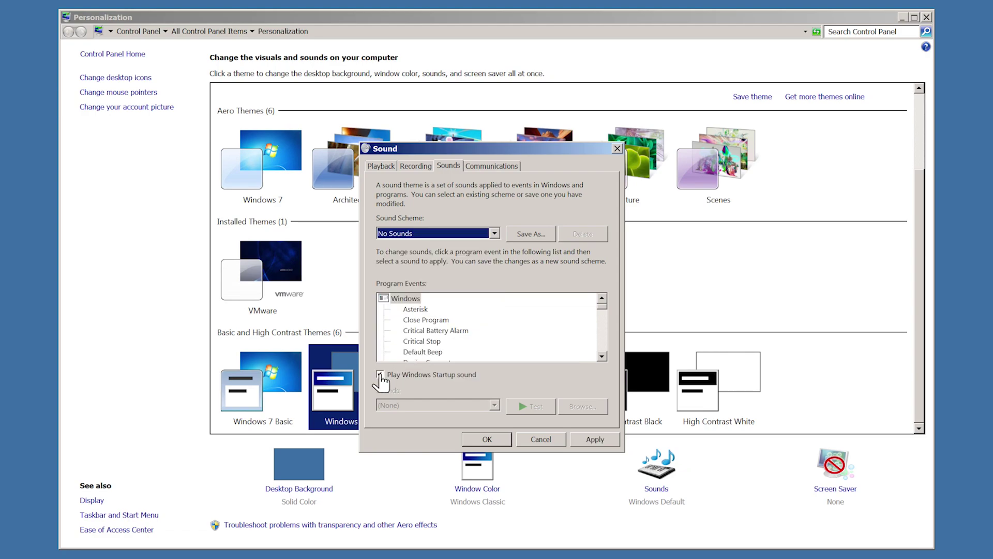
click(381, 374)
click(487, 439)
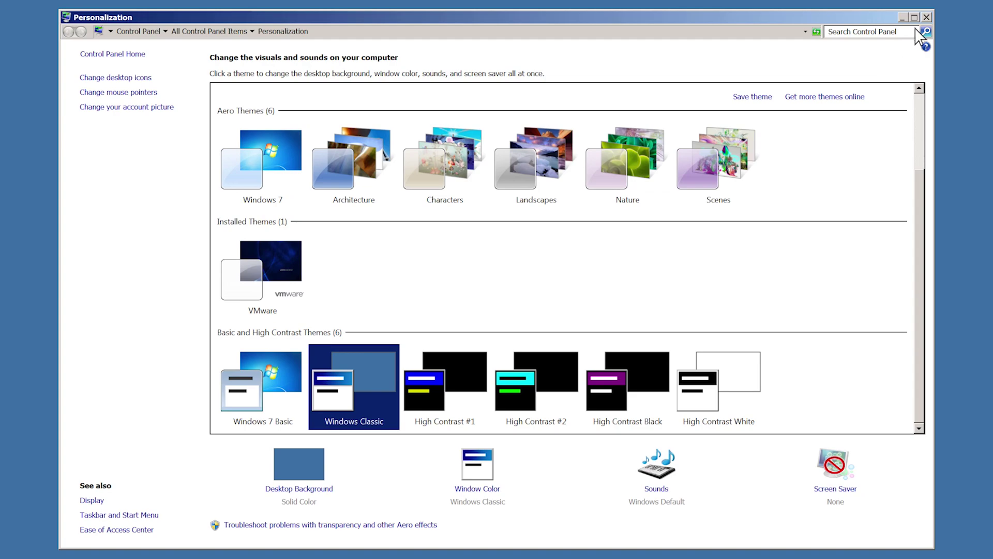
click(926, 16)
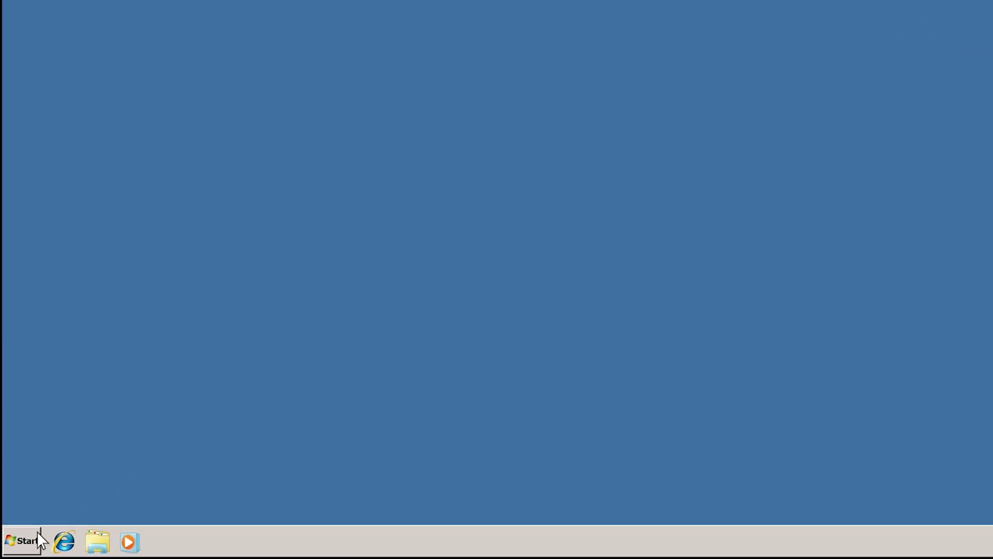
Open the Services console, enlarge its window and widen the Name column to show the full service names
click(24, 542)
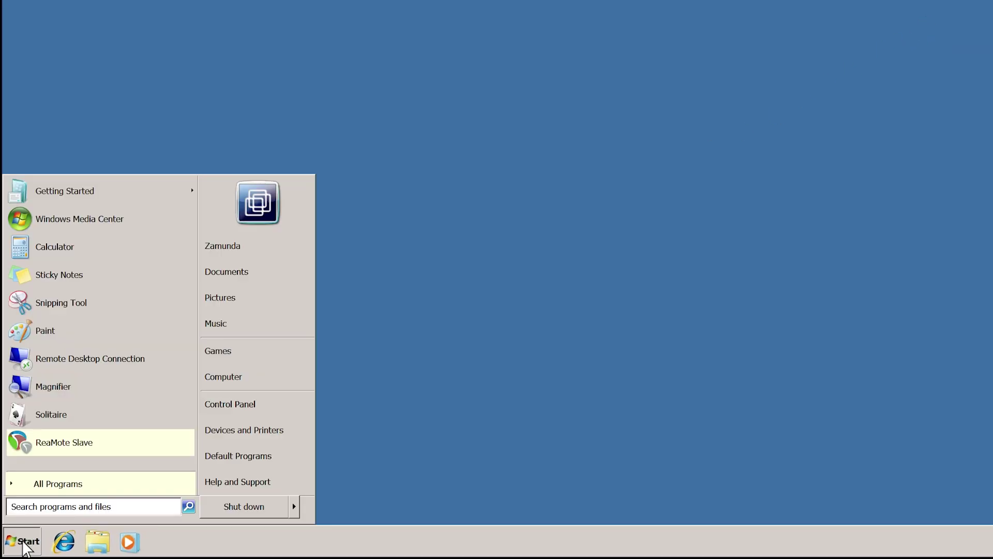
text(services)
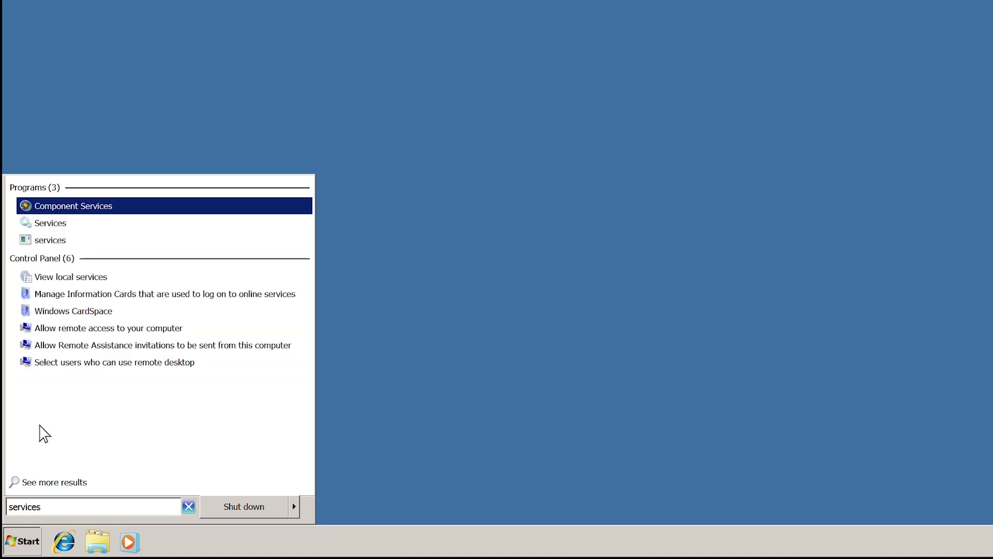
click(70, 223)
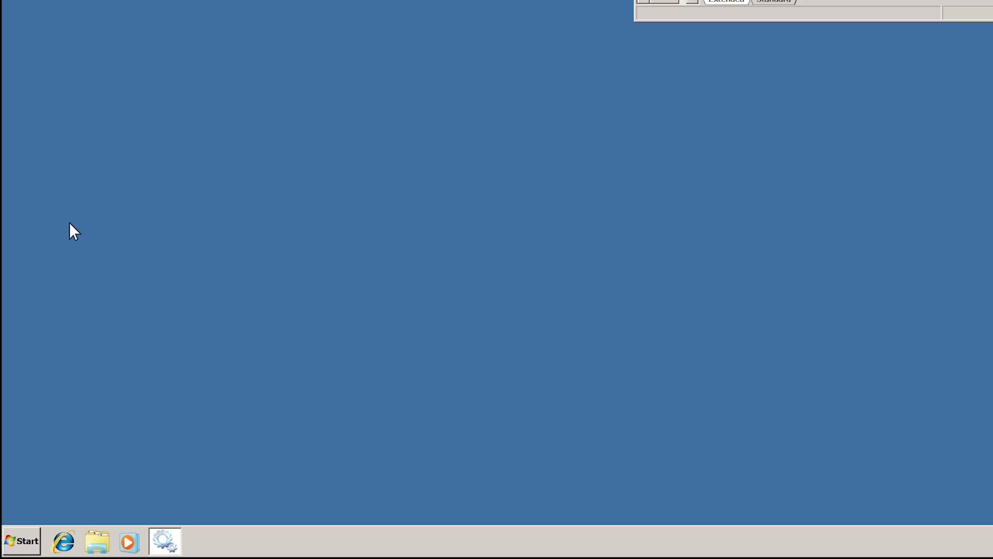
drag(553, 337, 865, 492)
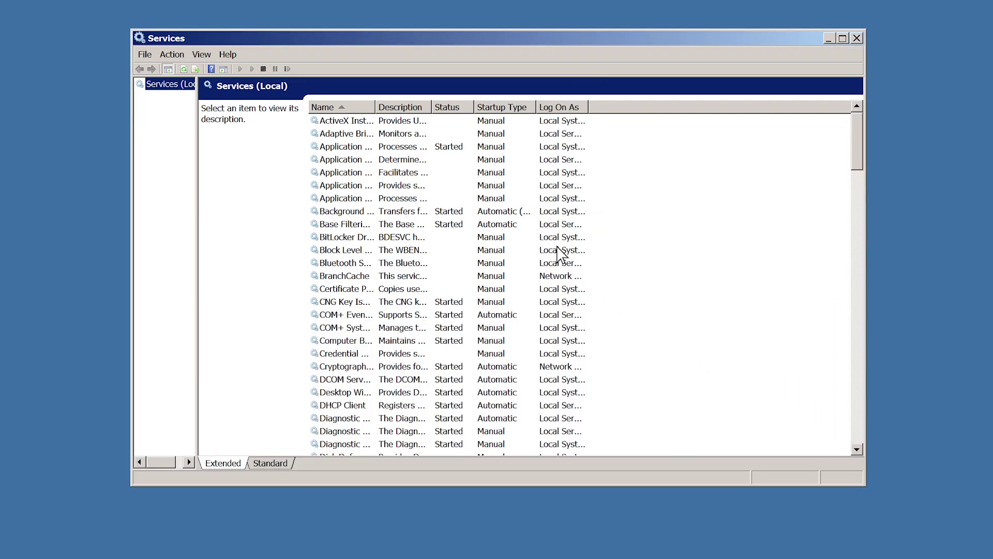
drag(378, 106, 471, 113)
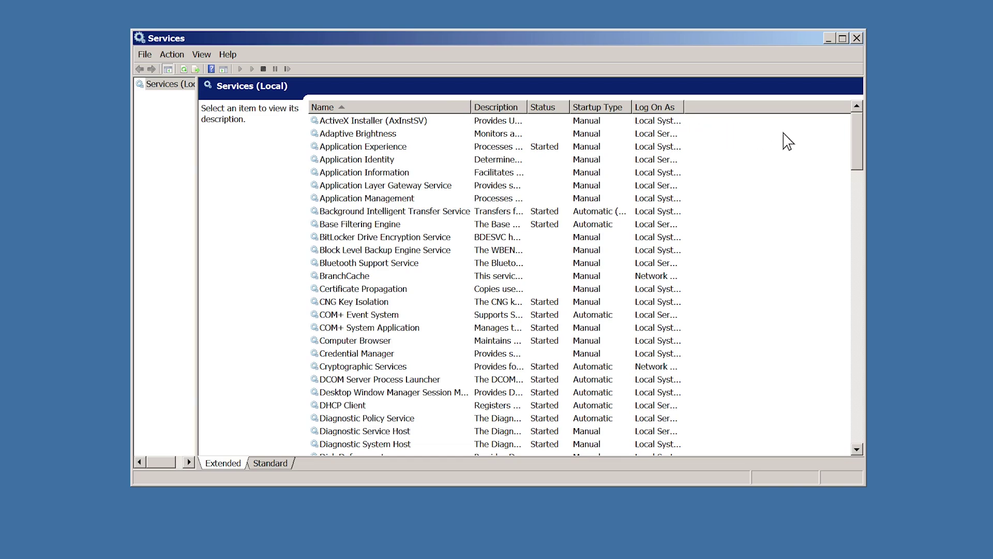
Set the startup type of the DNS Client service to Disabled and confirm its properties
drag(856, 149, 856, 184)
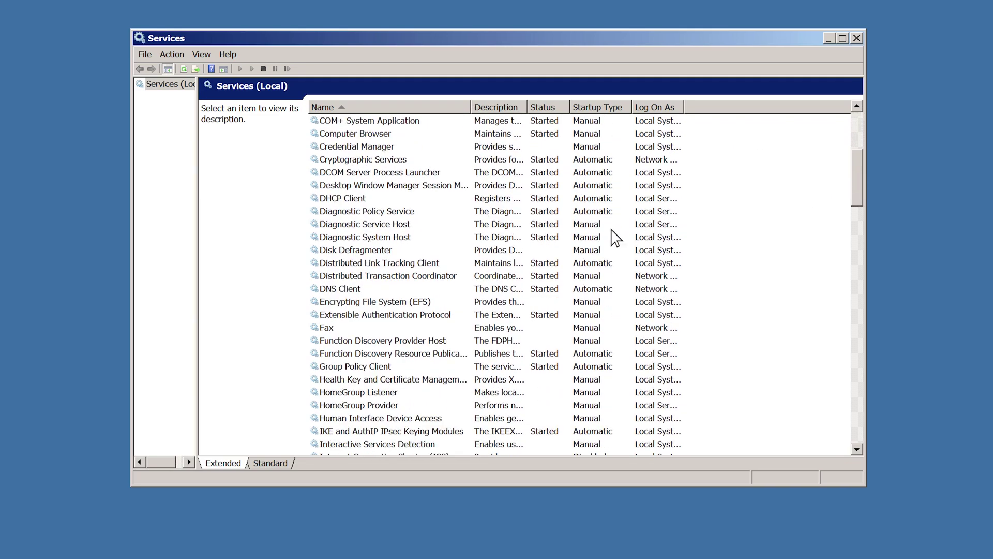
click(339, 291)
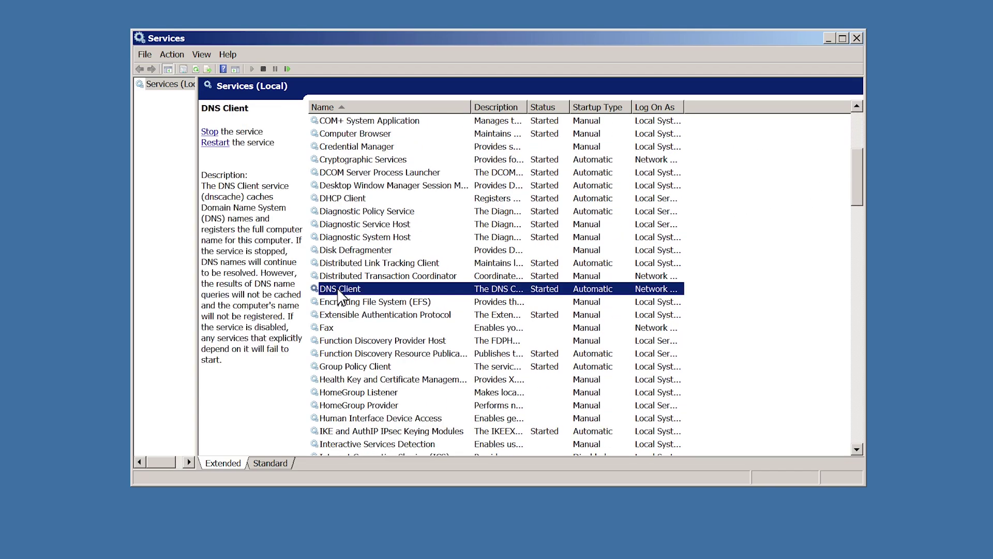
double_click(339, 291)
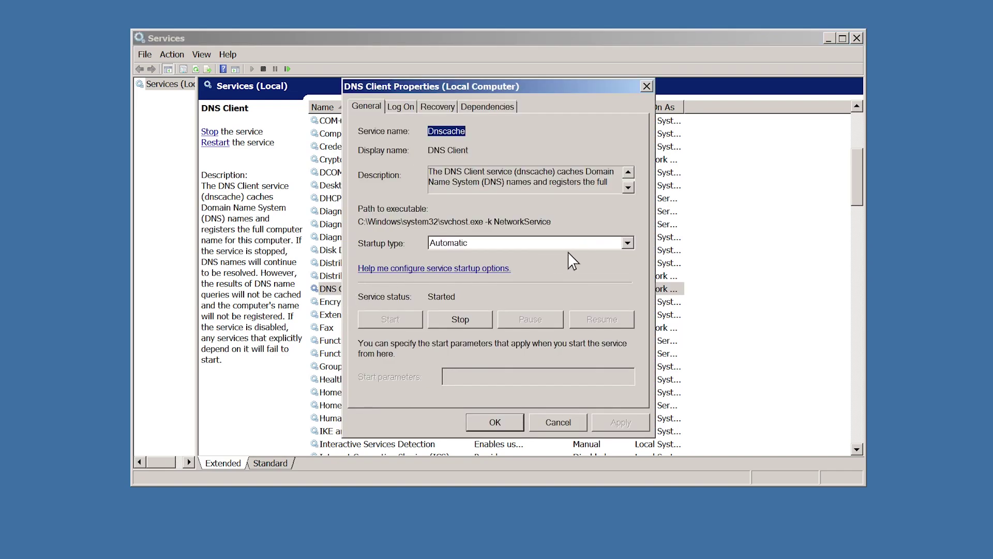
click(628, 243)
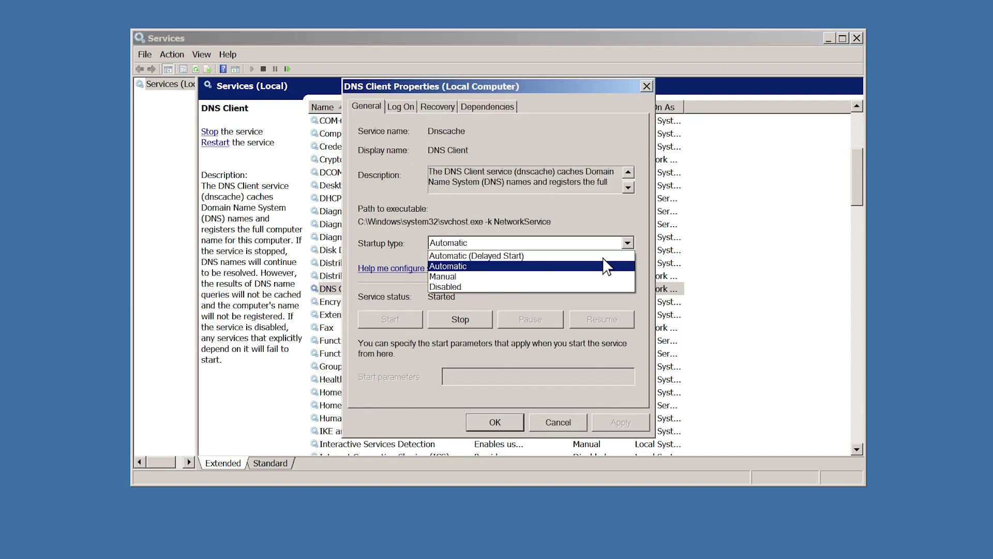
click(557, 288)
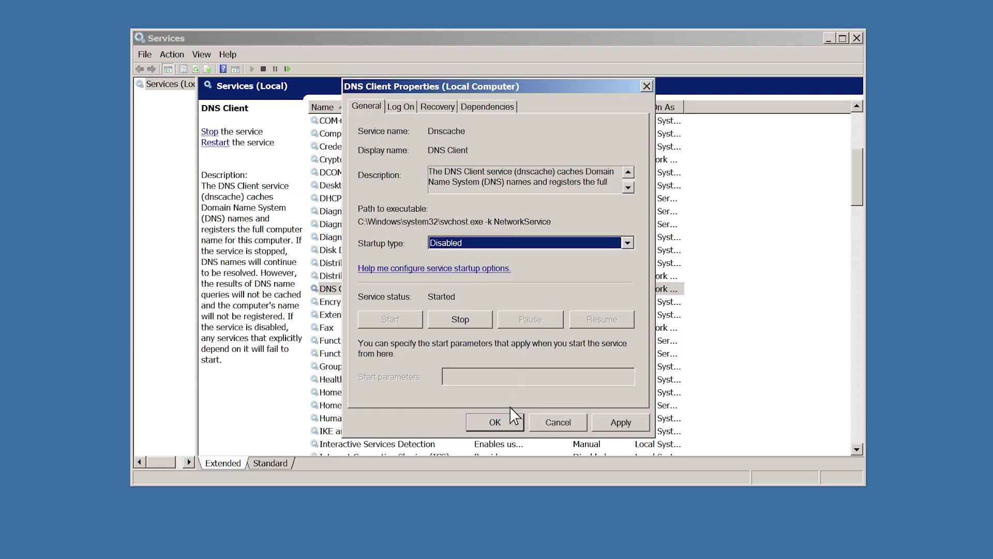
click(502, 422)
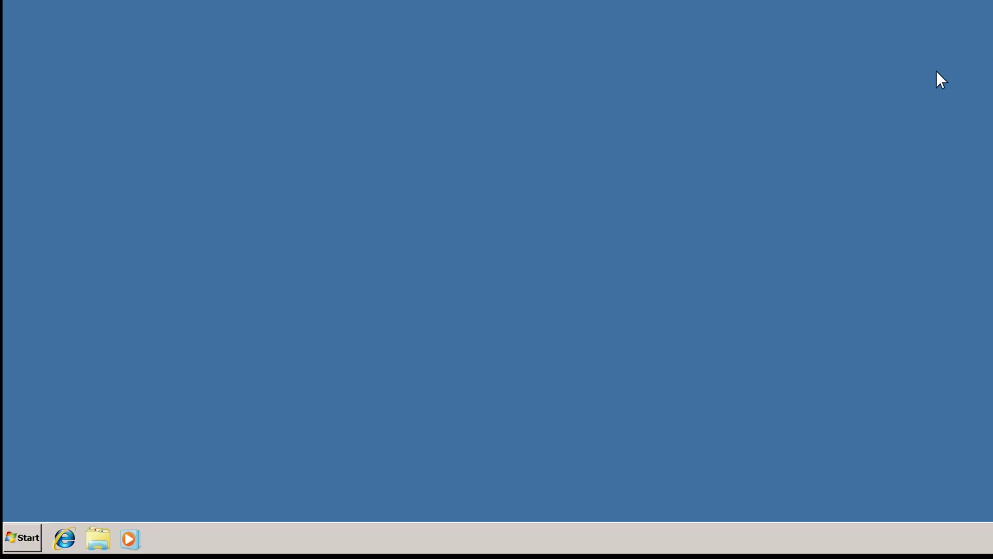
Disable the VMware Tools startup item in System Configuration (msconfig), confirm and exit without restarting
click(24, 539)
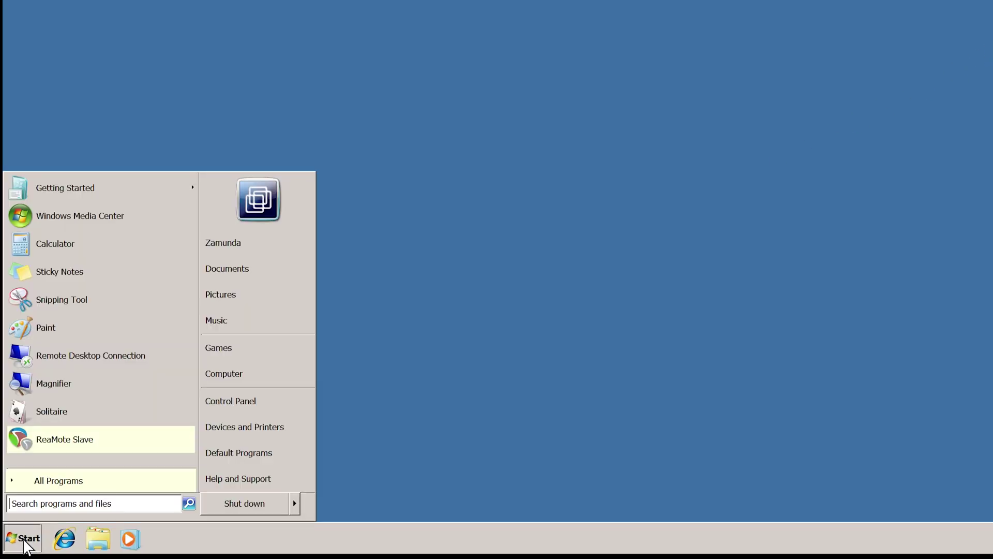
text(msconfig)
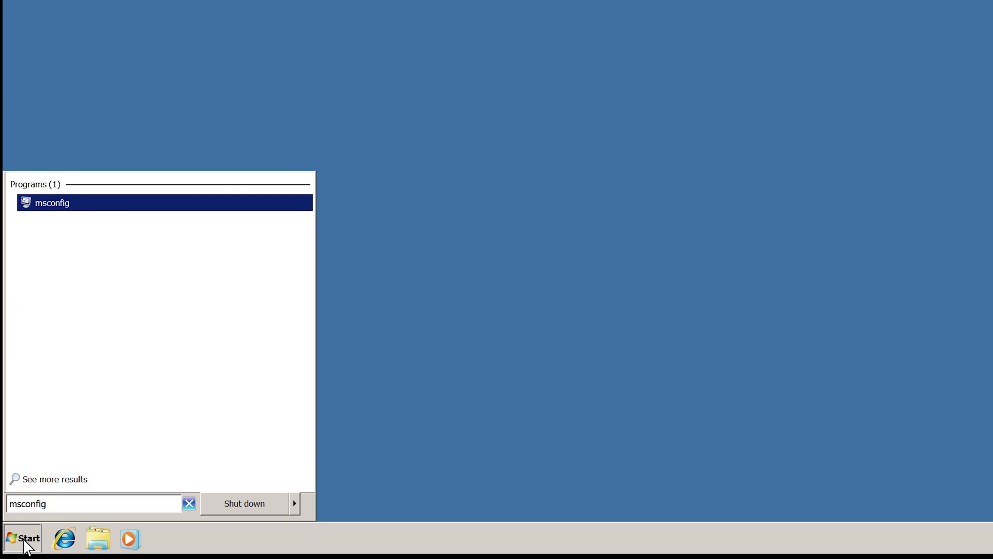
key(Return)
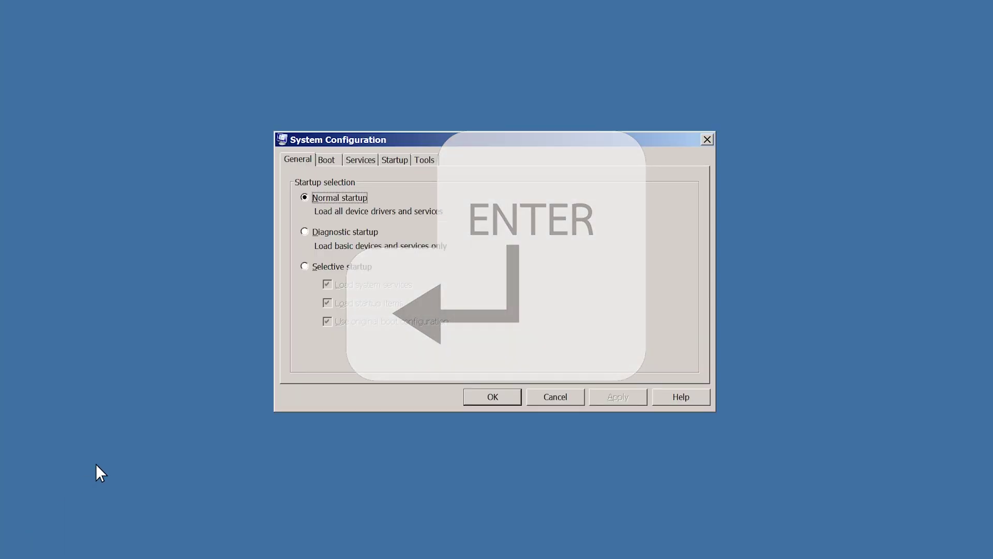
click(395, 160)
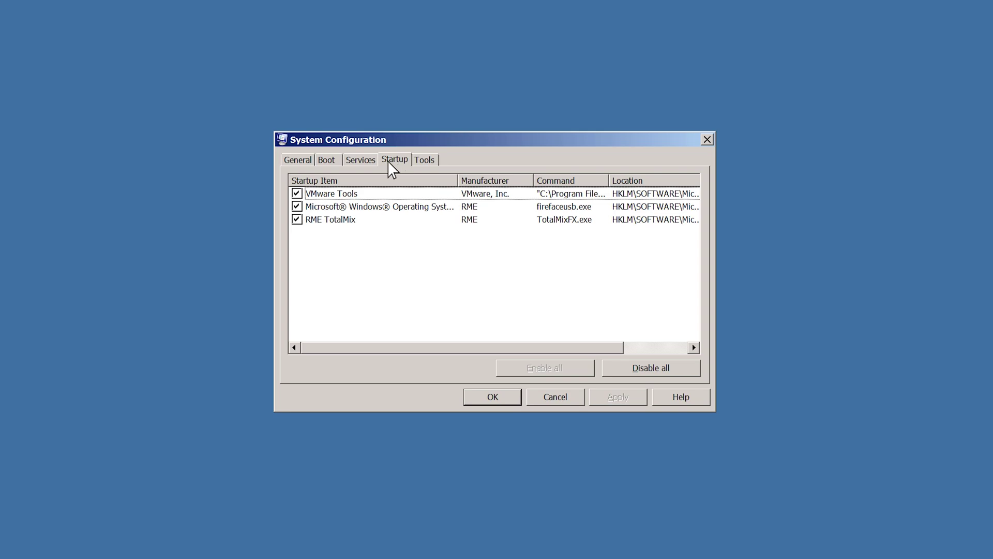
click(296, 193)
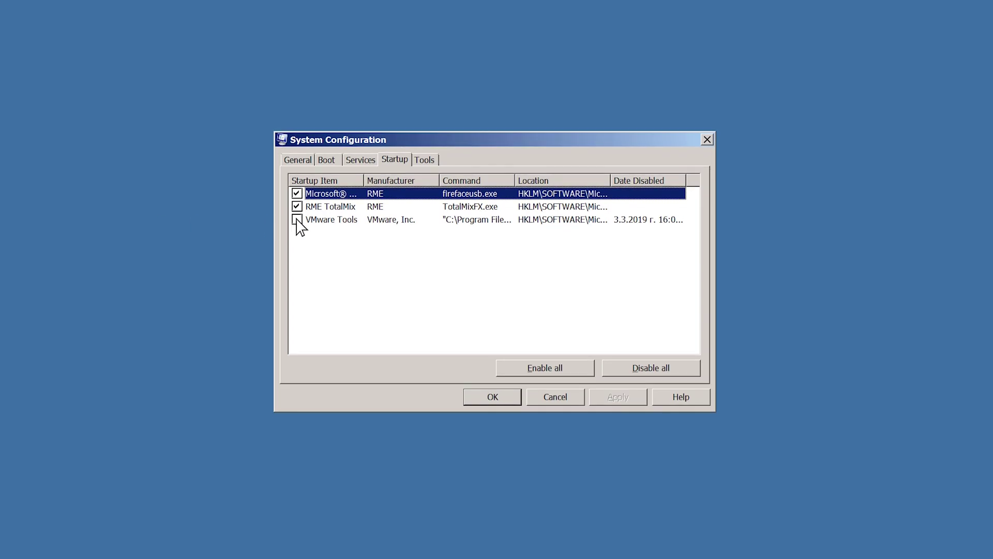
click(297, 219)
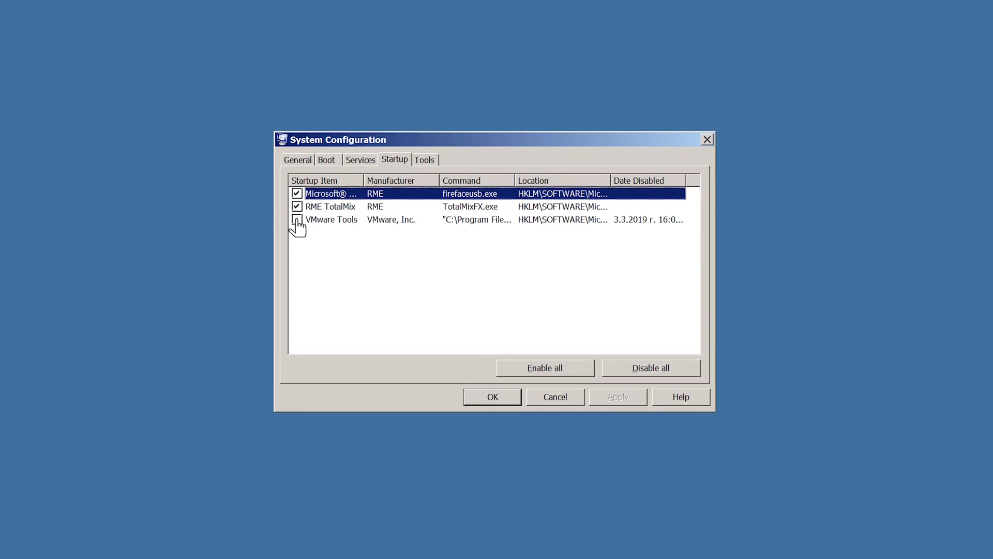
click(502, 396)
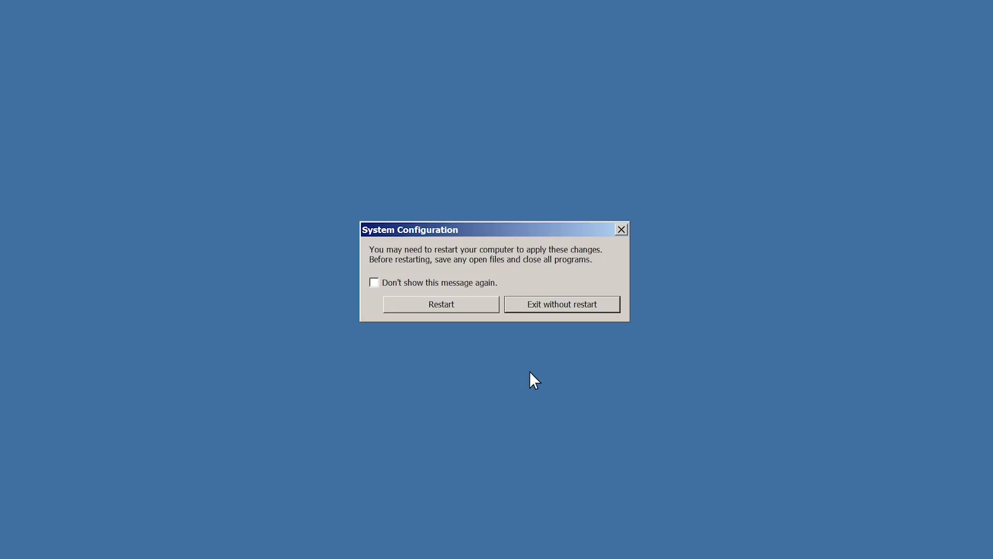
click(601, 303)
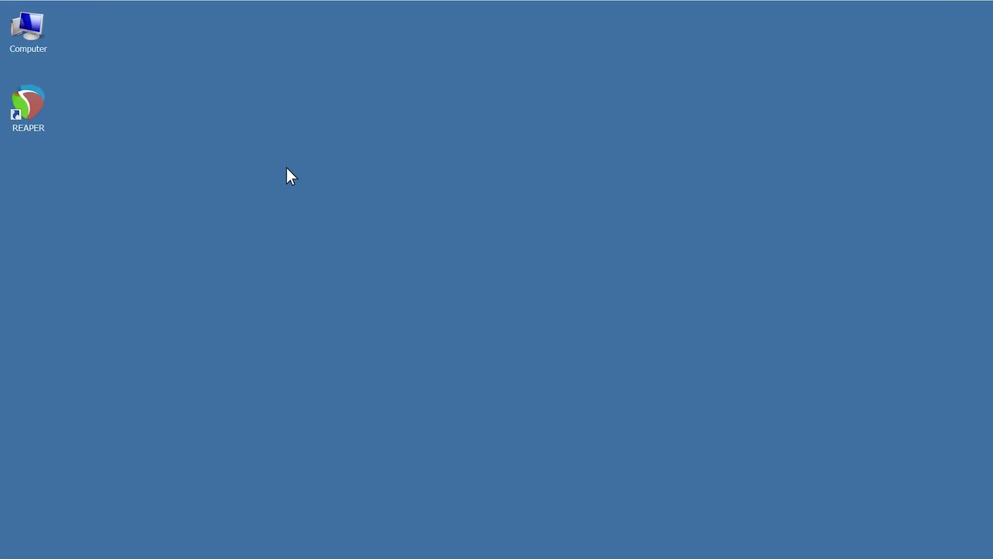
Open Device Manager from the Computer properties and disable the VMware VMaudio (VMAUDIO) (WDM) sound device
right_click(26, 32)
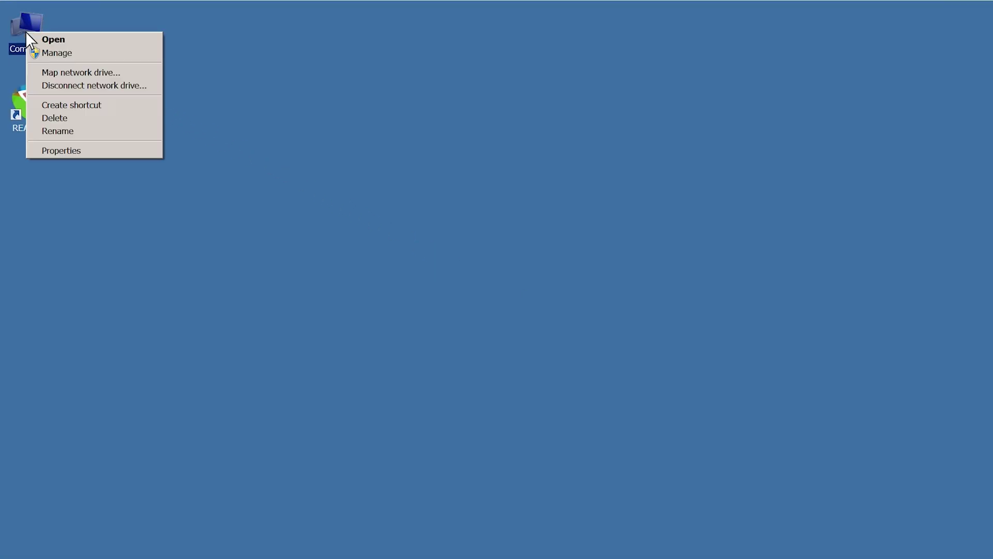
click(88, 150)
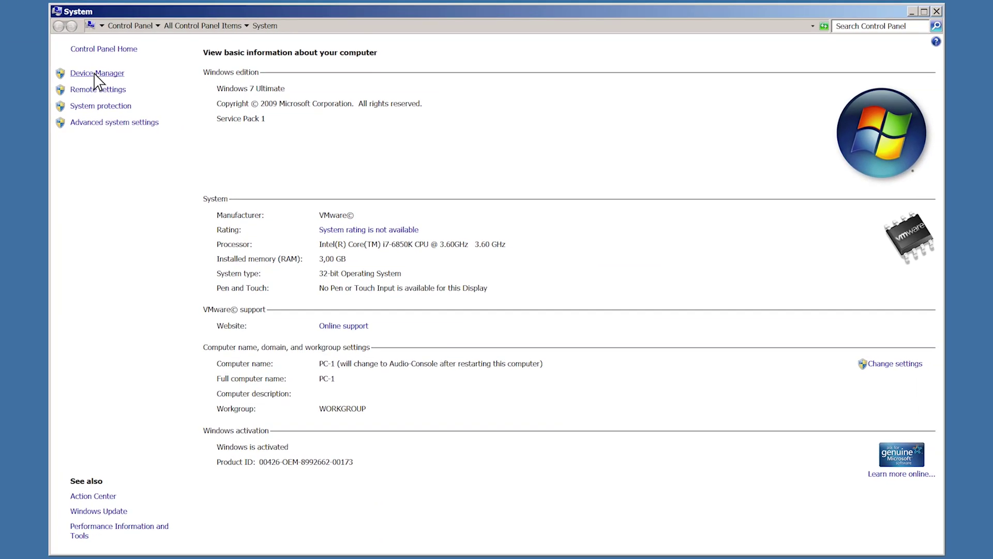
click(95, 74)
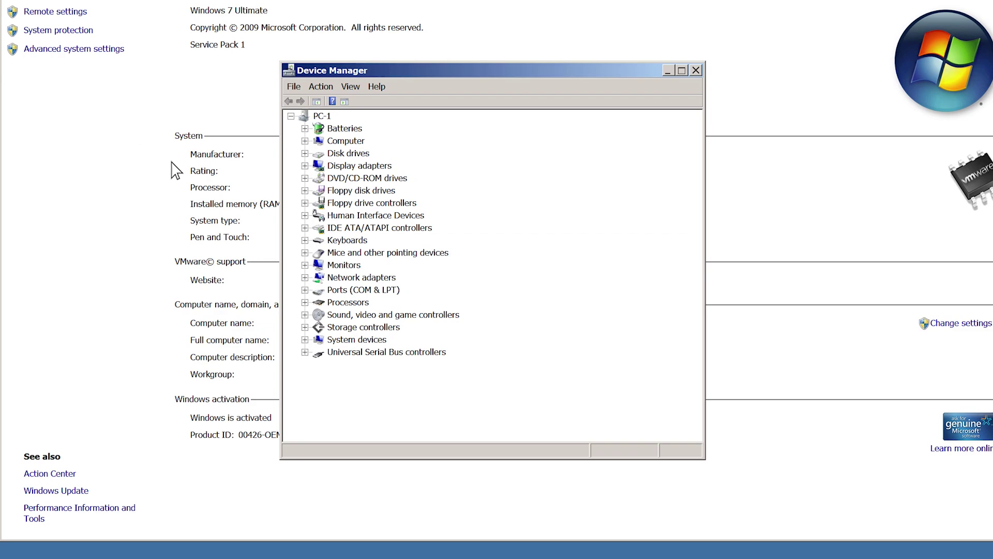
click(305, 315)
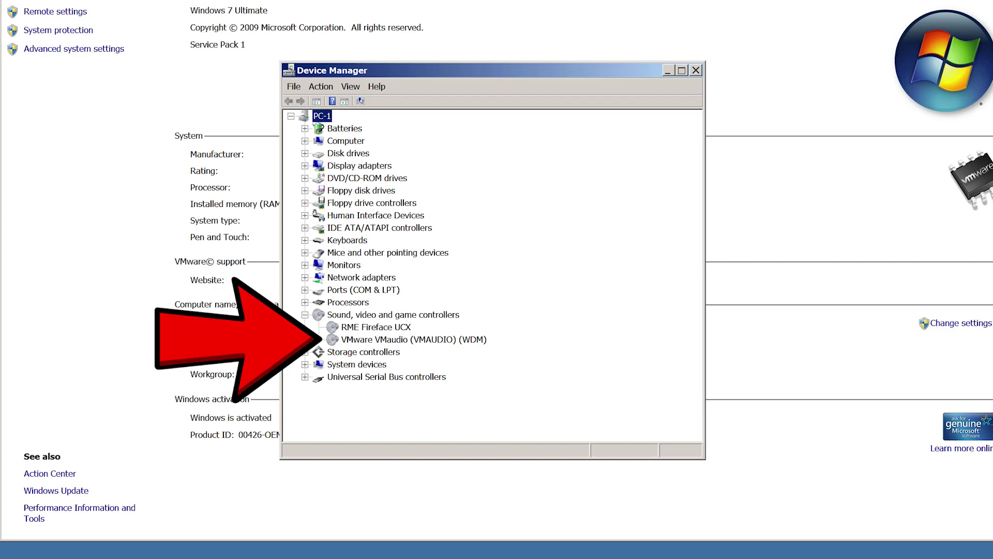
right_click(422, 346)
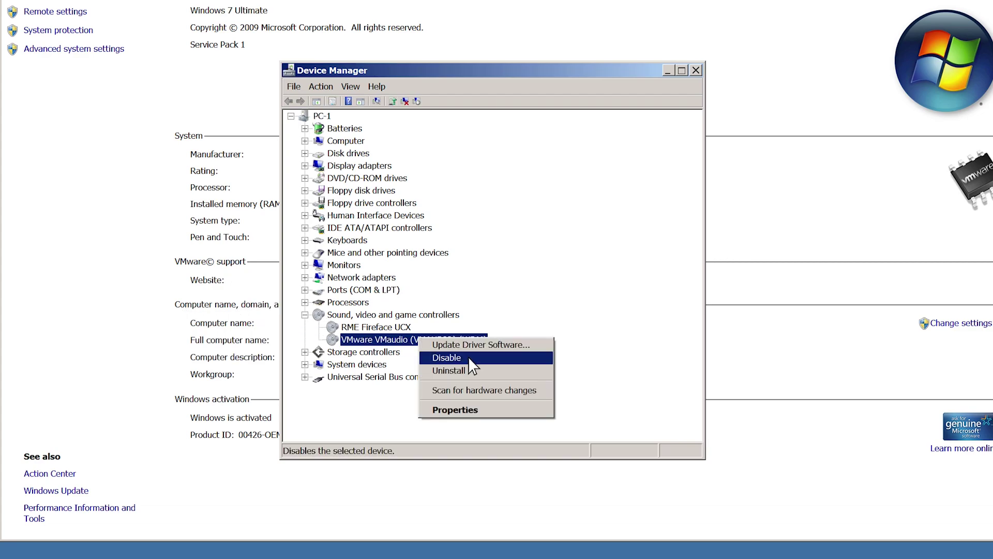
click(467, 357)
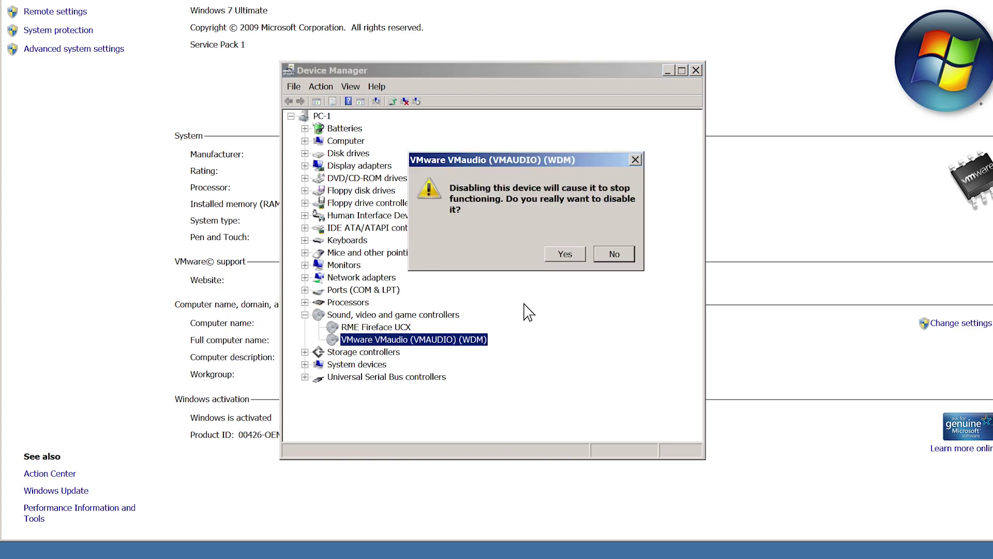
click(576, 255)
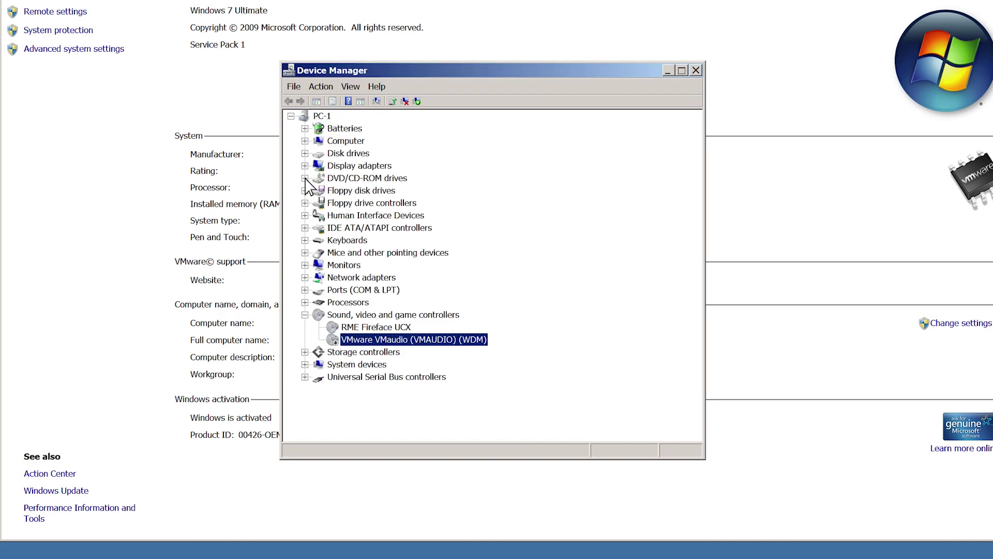
Disable the NECVMWar VMware IDE CDR10 ATA Device under DVD/CD-ROM drives and the floppy disk drive
click(305, 178)
right_click(399, 191)
click(450, 210)
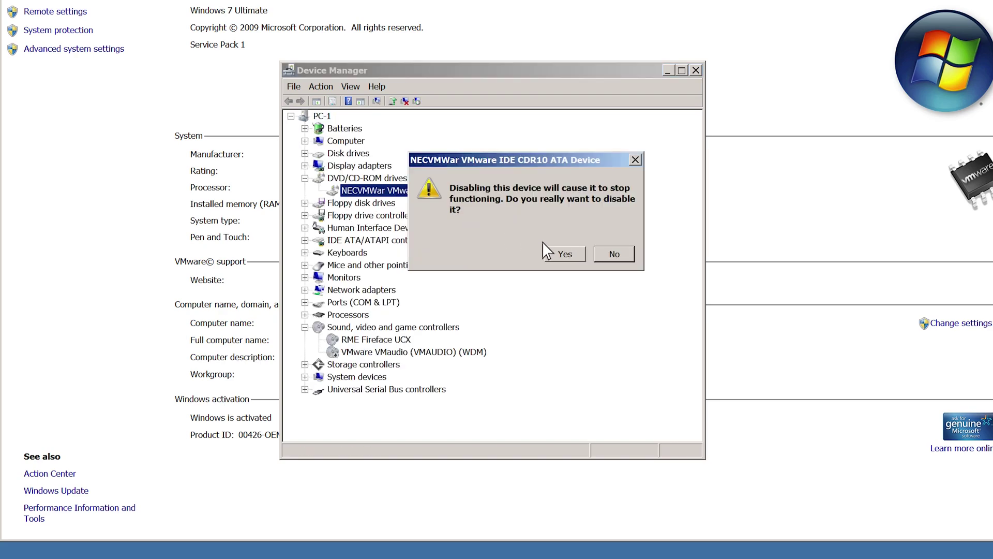
click(565, 254)
click(304, 202)
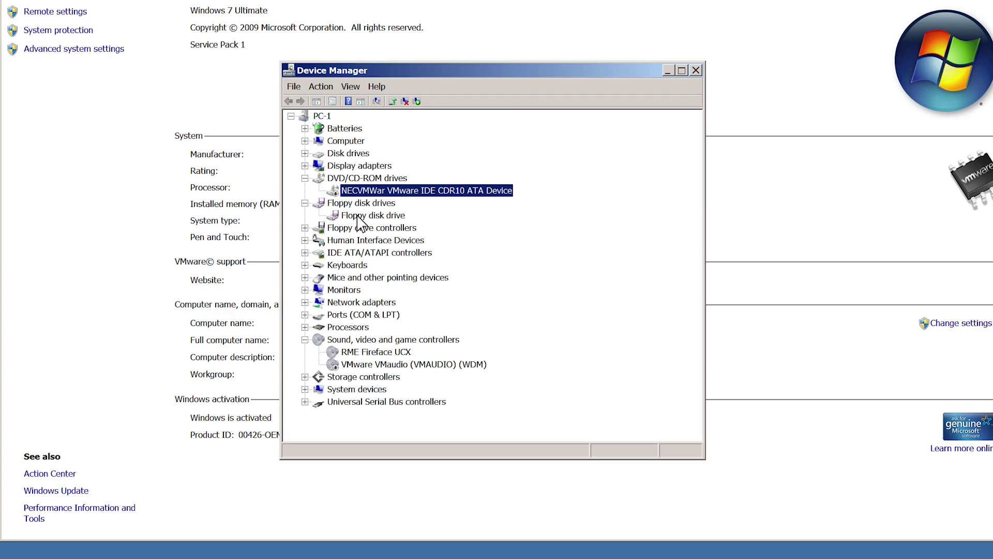
right_click(371, 216)
click(466, 238)
click(561, 252)
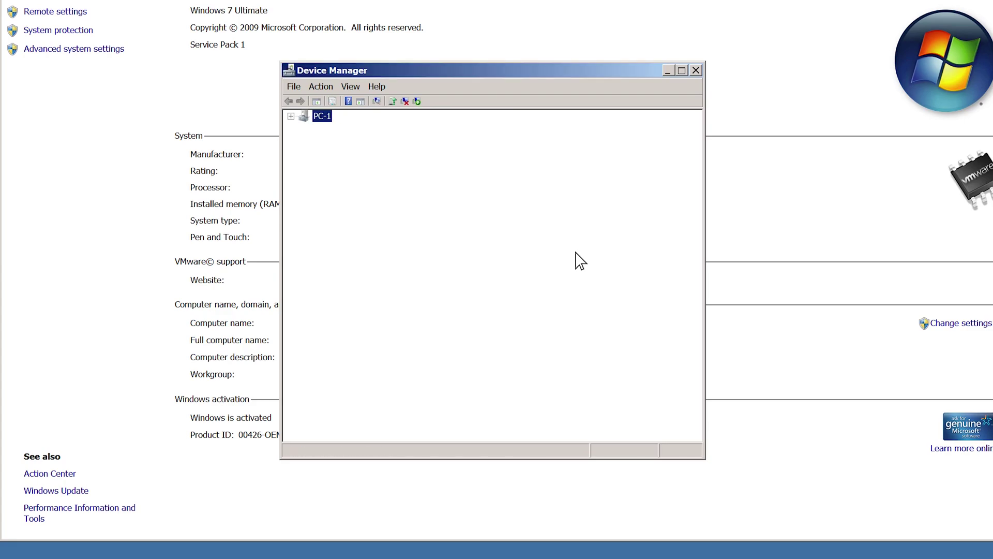
Disable the ASUS USB-N13 300Mbps 11n Wireless USB dongle under Network adapters and enable it again
click(305, 302)
right_click(477, 314)
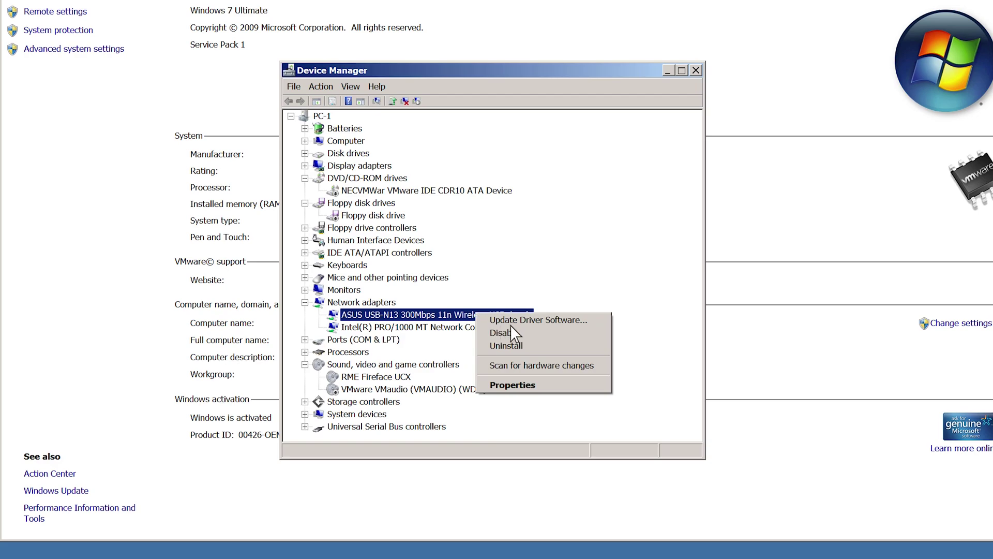
click(531, 333)
click(575, 254)
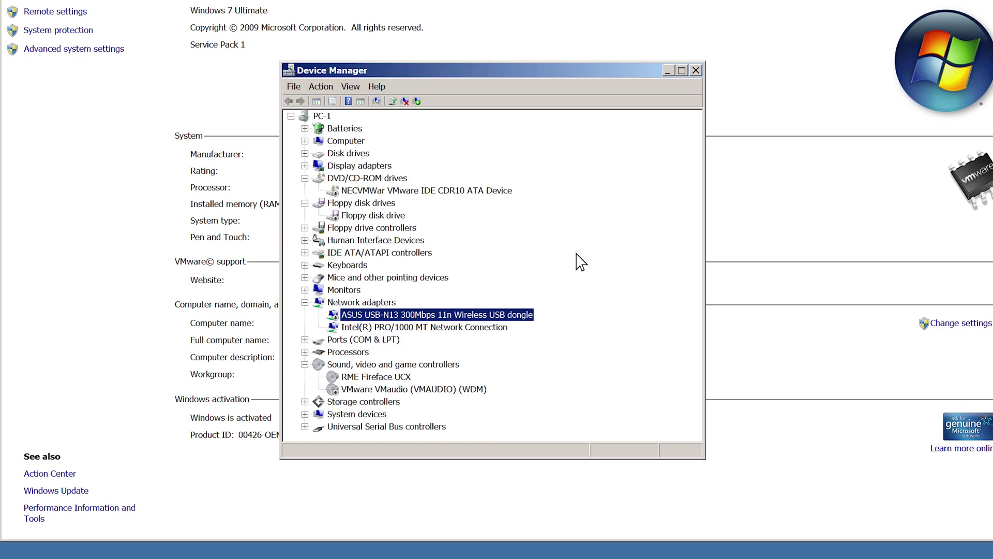
right_click(440, 315)
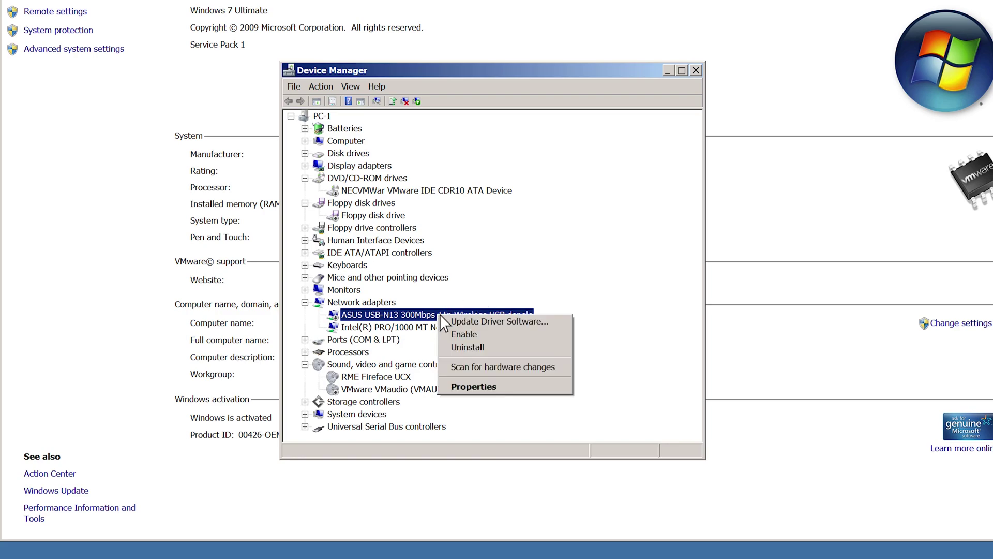
click(487, 334)
Close the Device Manager and System windows and set the taskbar buttons to Combine when taskbar is full
click(696, 70)
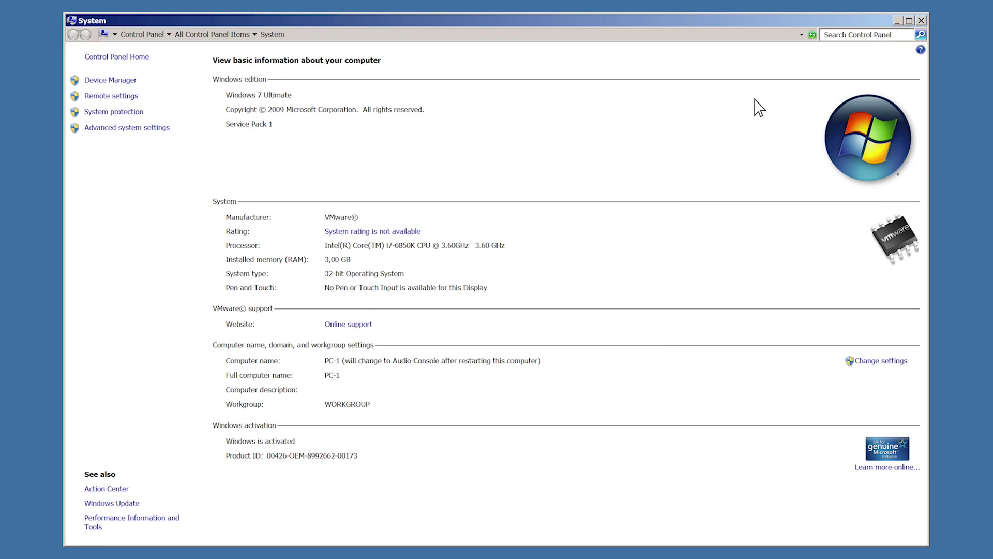
click(921, 20)
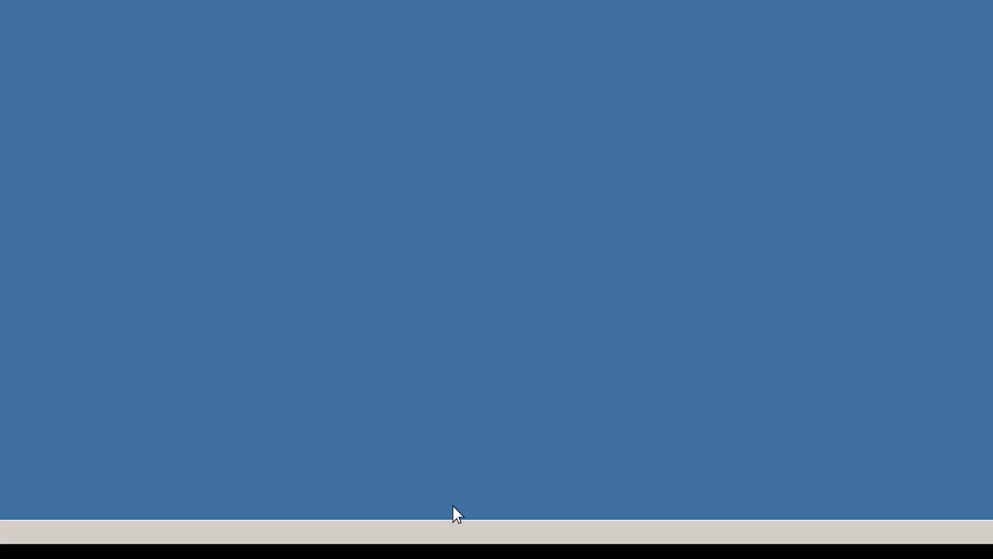
right_click(420, 542)
click(480, 532)
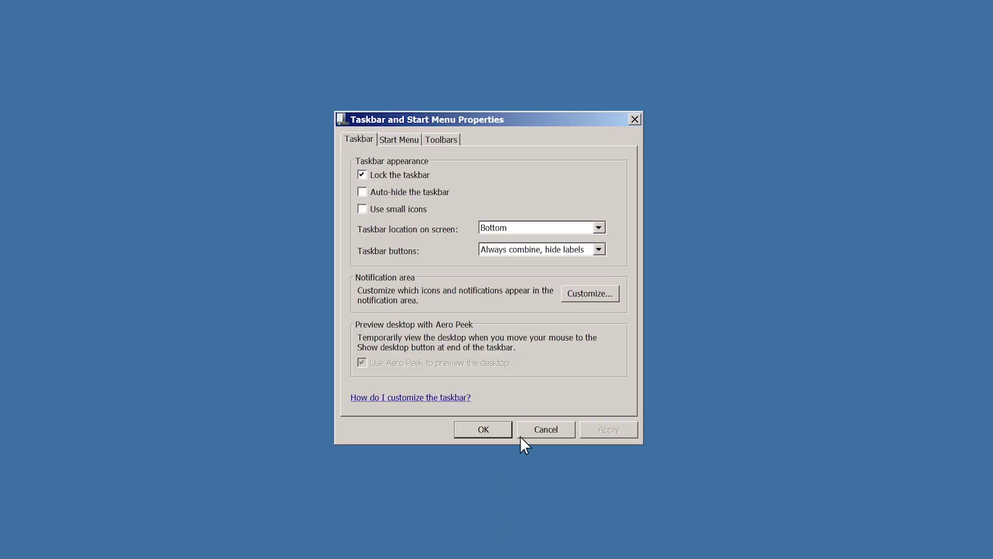
click(599, 250)
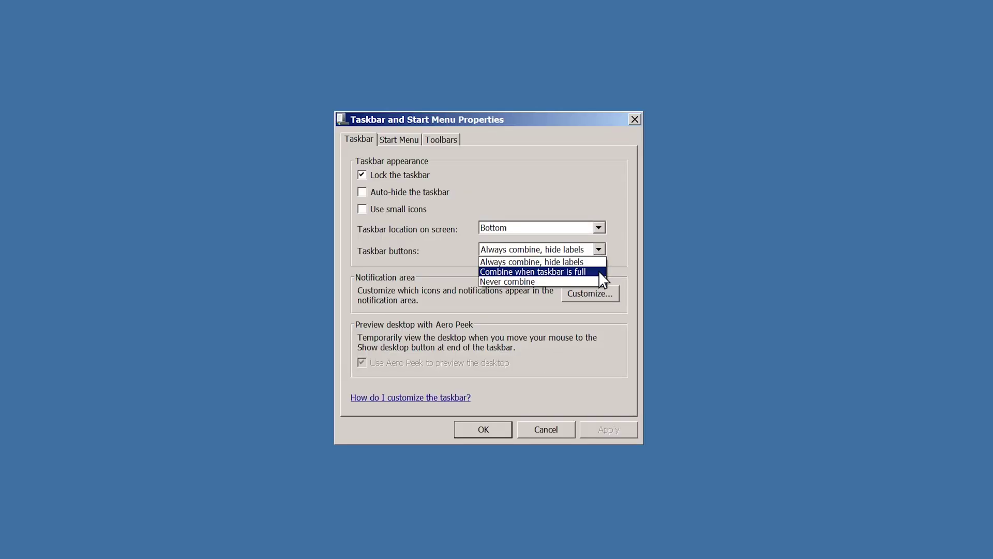
click(600, 273)
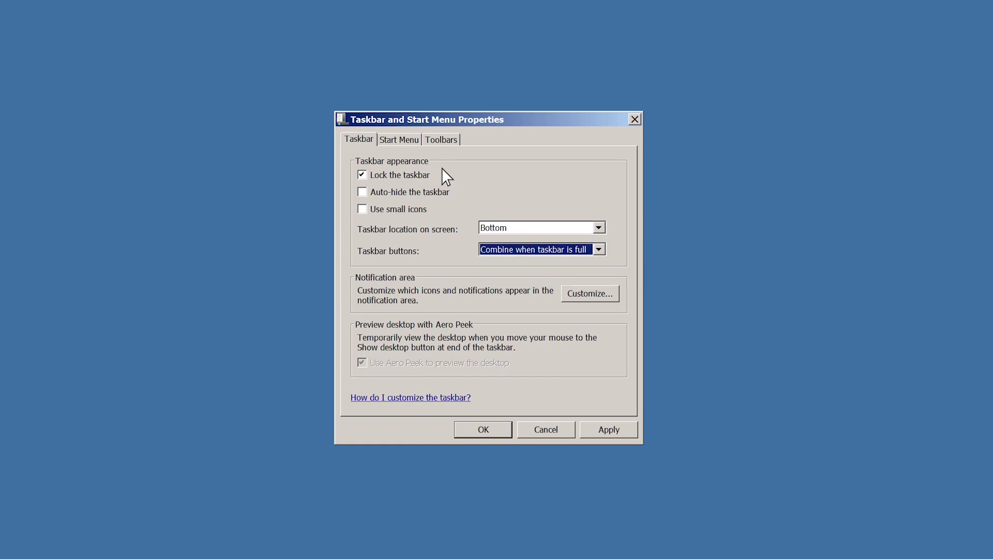
Customize the Start menu to display 0 recent programs and fewer recent Jump List items, and confirm the taskbar and Start menu properties
click(399, 140)
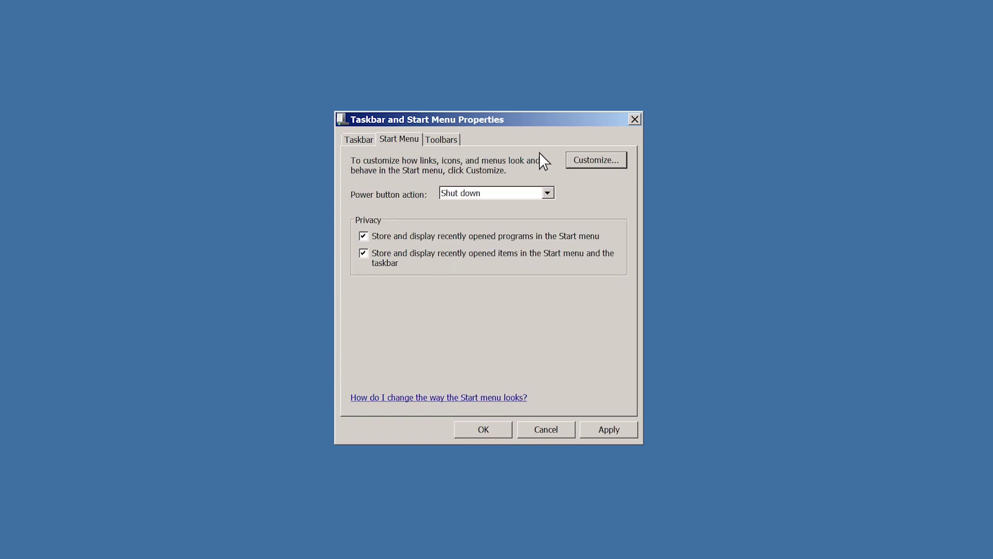
click(596, 159)
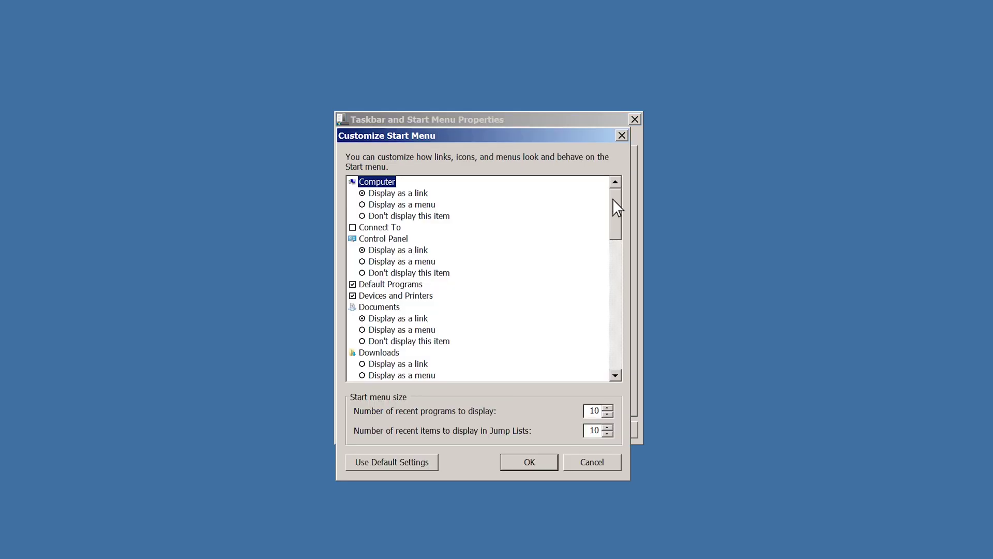
click(607, 414)
click(607, 434)
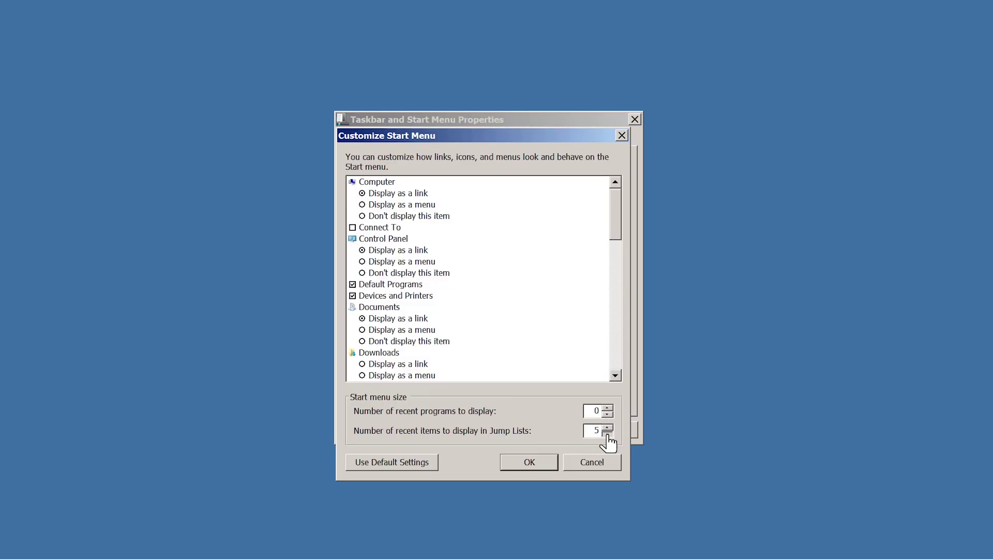
click(530, 462)
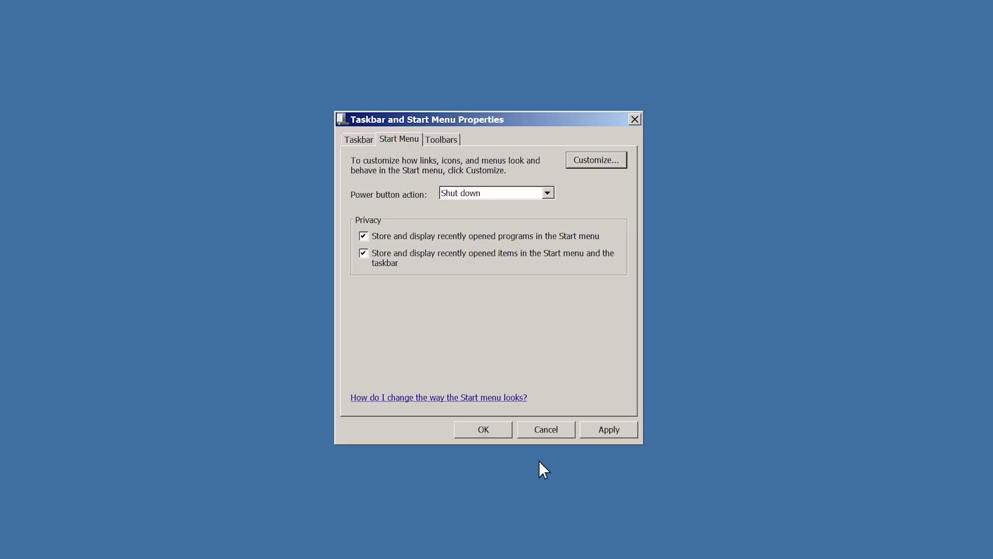
click(483, 430)
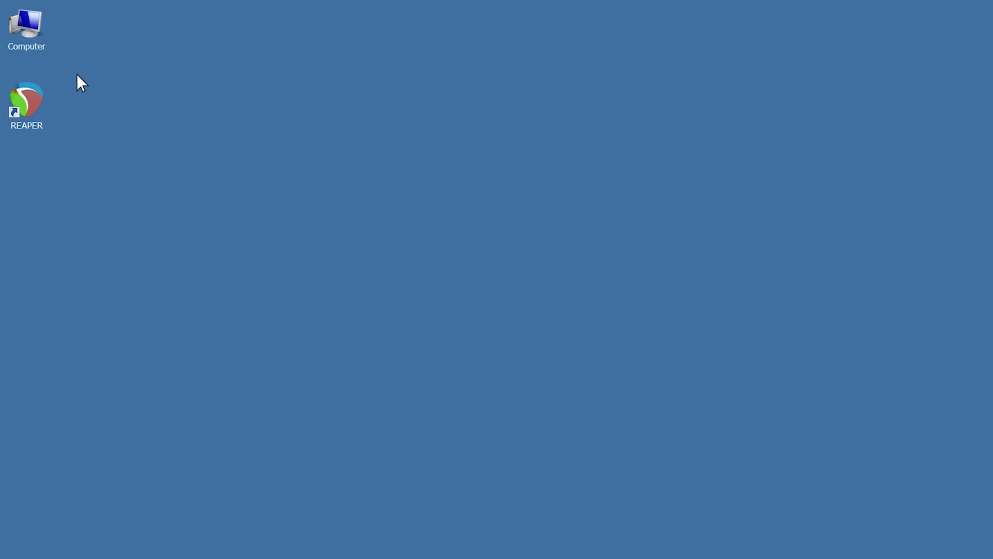
Turn off the scheduled defragmentation in the Disk Defragmenter for Local Disk (C:) and close the drive's properties
double_click(29, 32)
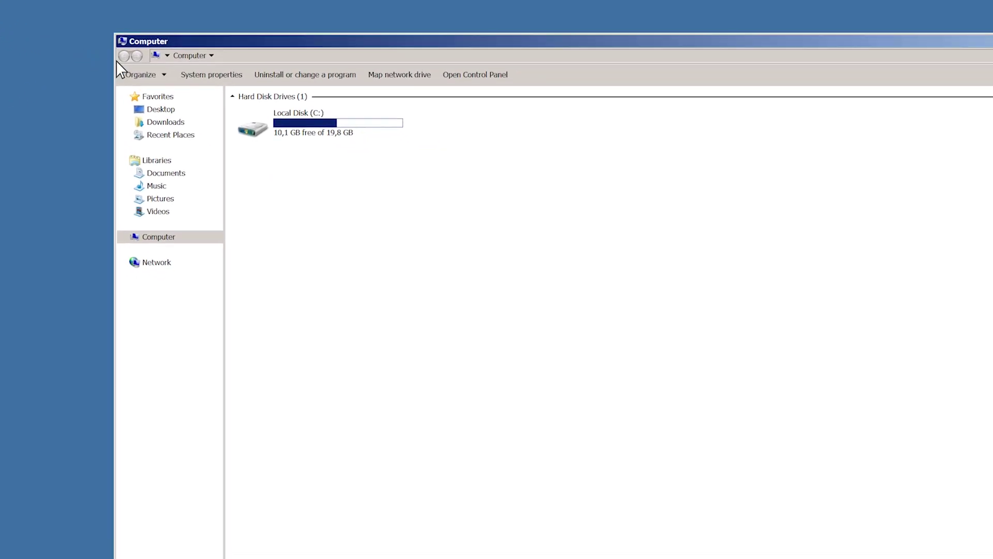
right_click(231, 105)
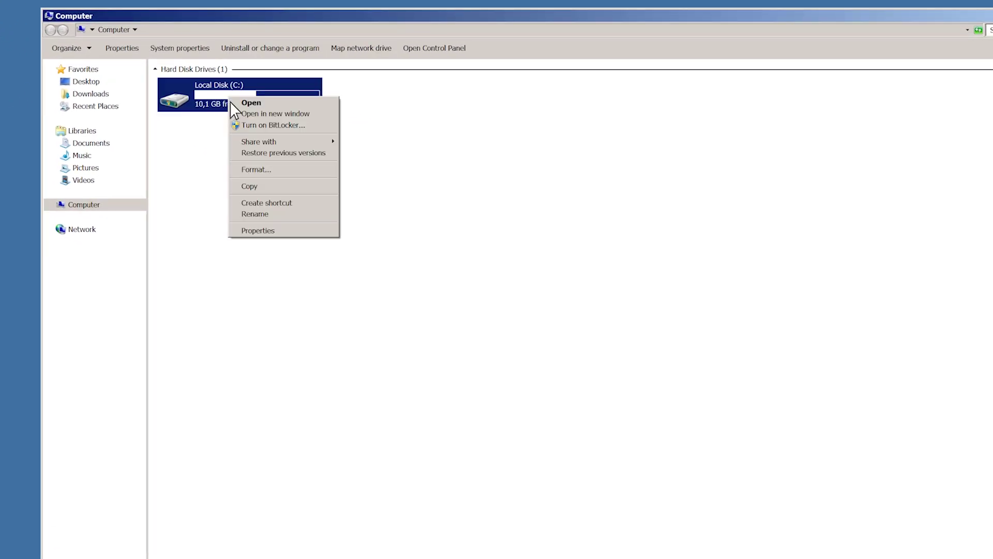
click(286, 232)
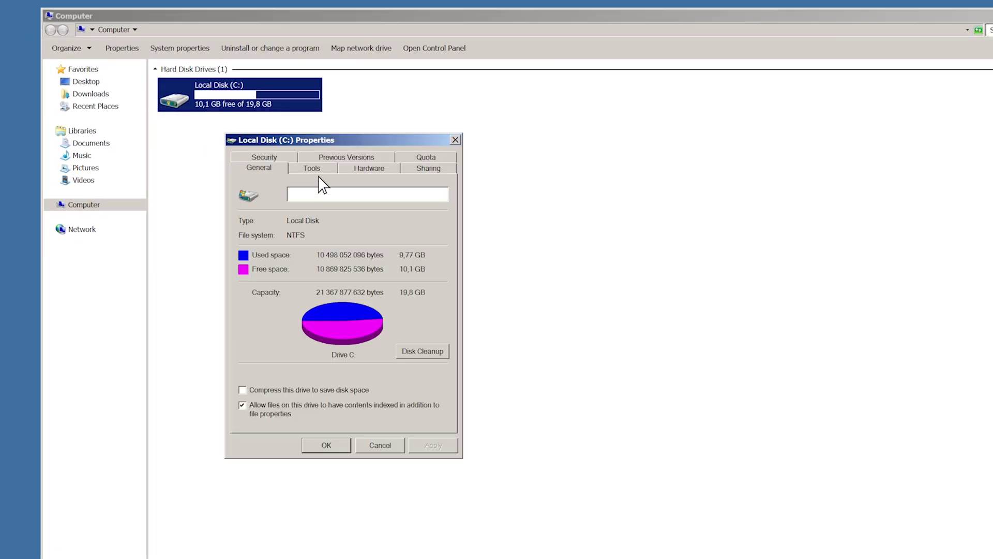
click(313, 168)
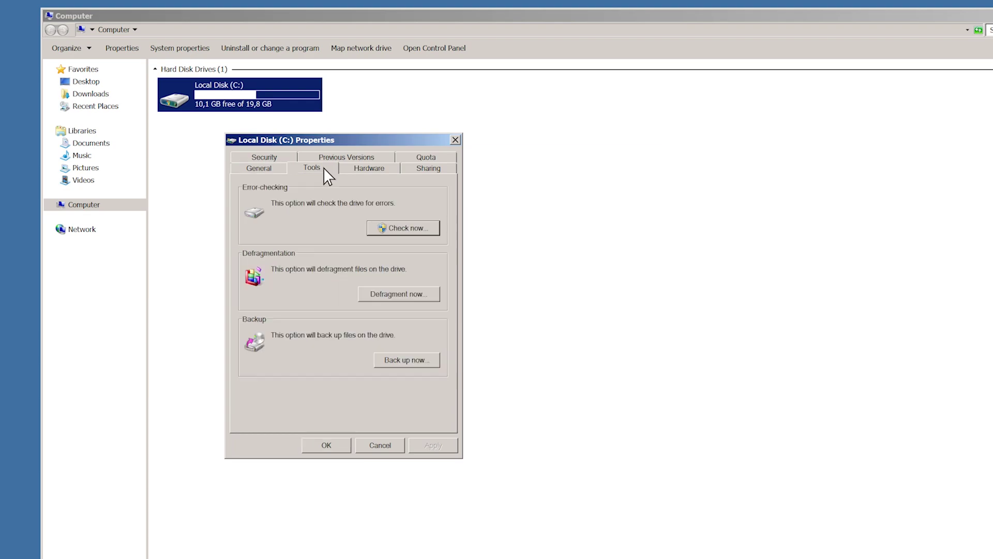
click(427, 294)
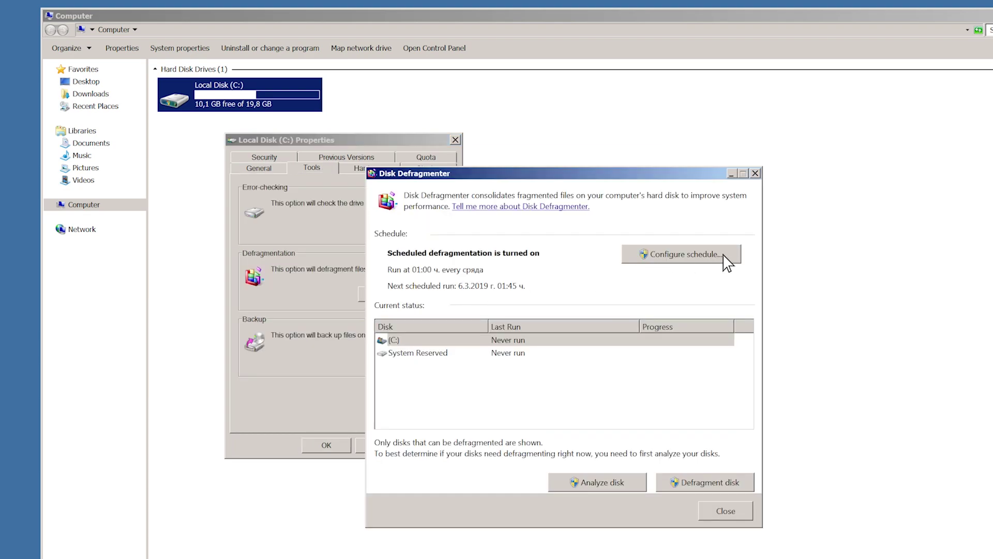
click(725, 255)
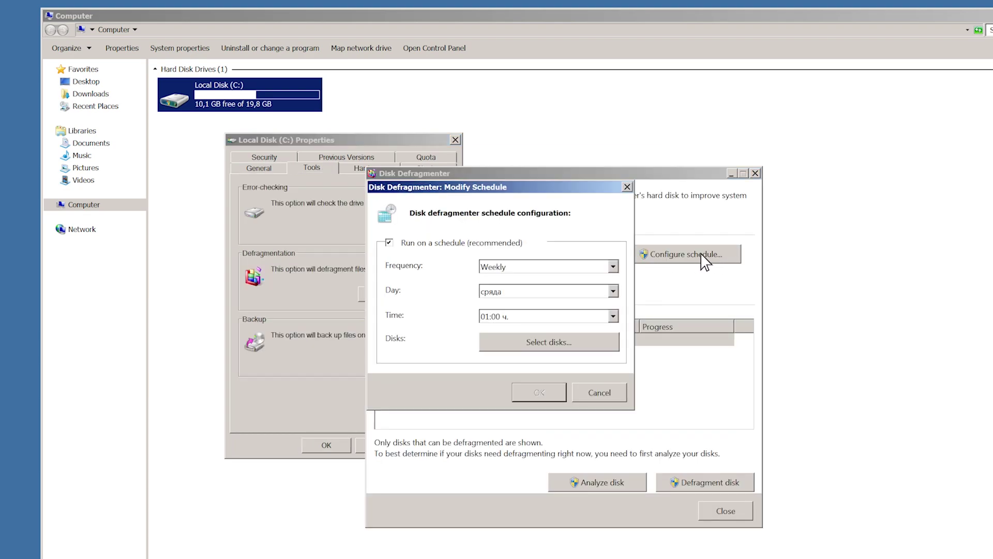
click(390, 242)
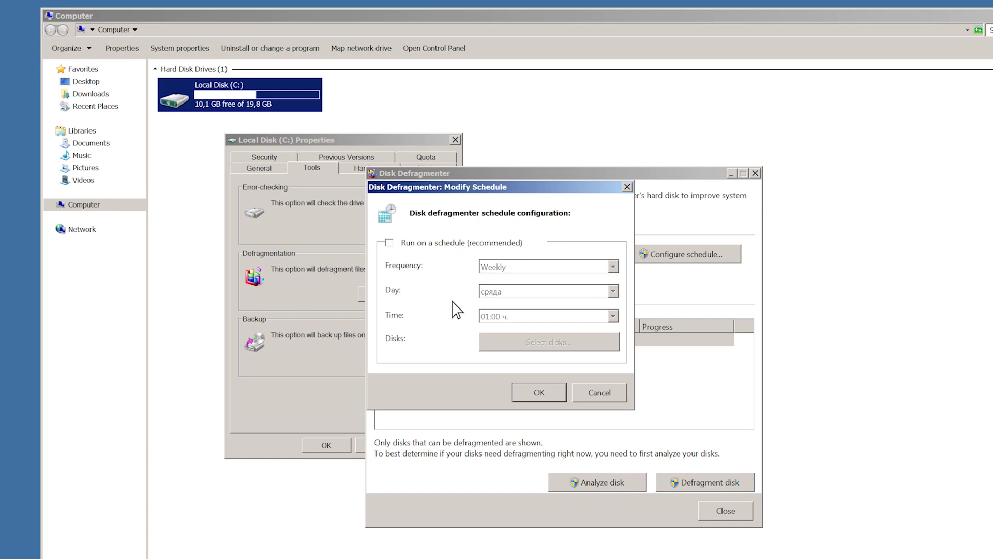
click(539, 392)
click(726, 511)
click(326, 445)
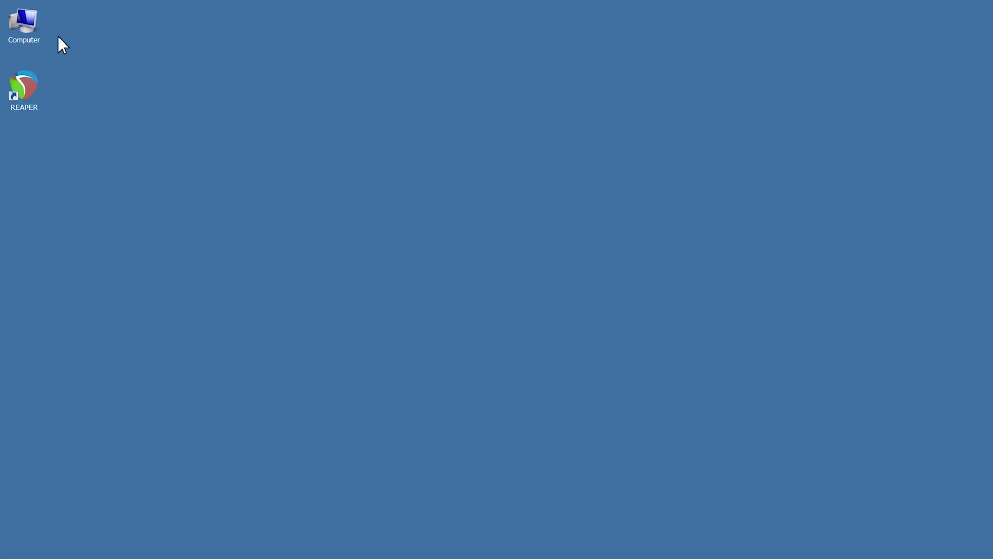
Turn off the archiving and content indexing attributes in the properties of the SACDemo application in C:\SACDemo
double_click(28, 24)
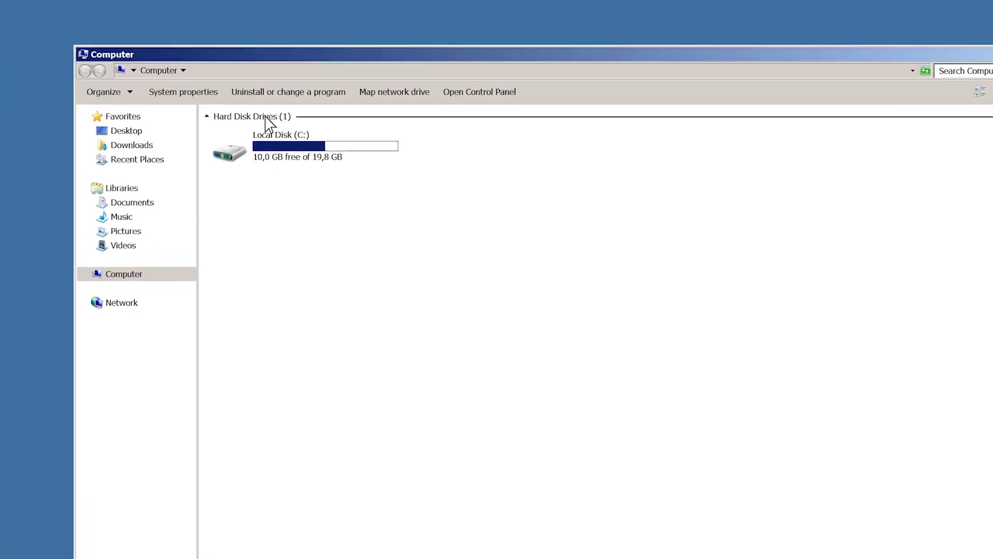
double_click(326, 140)
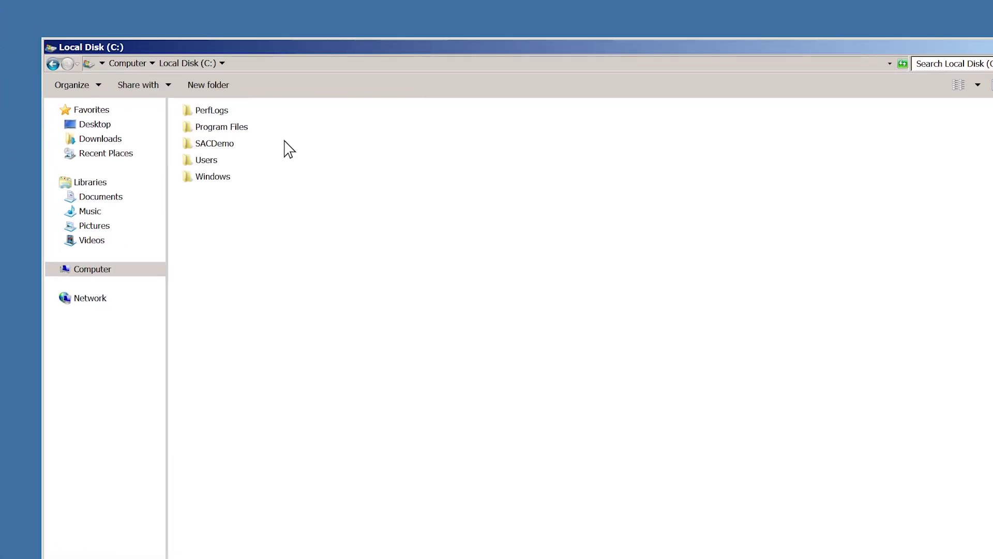
double_click(231, 145)
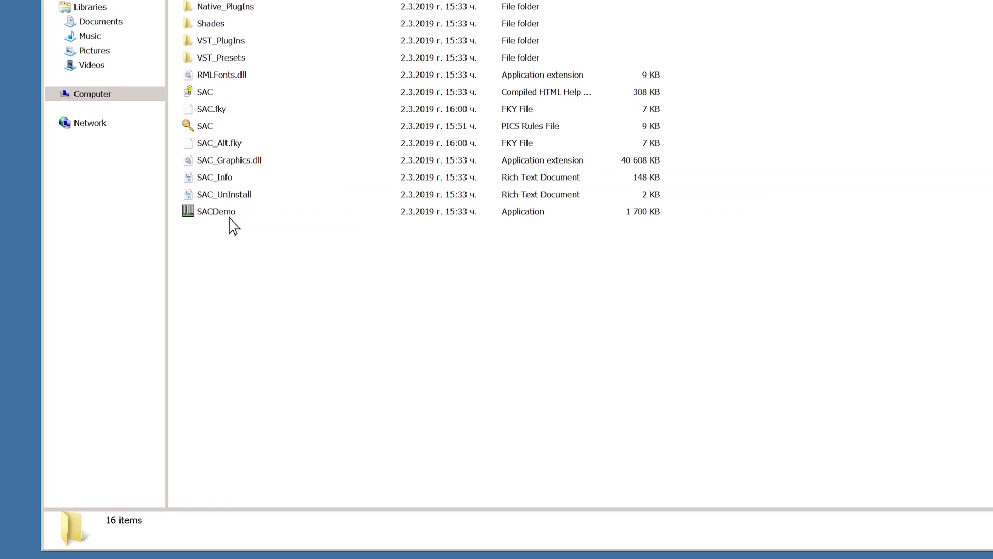
right_click(229, 210)
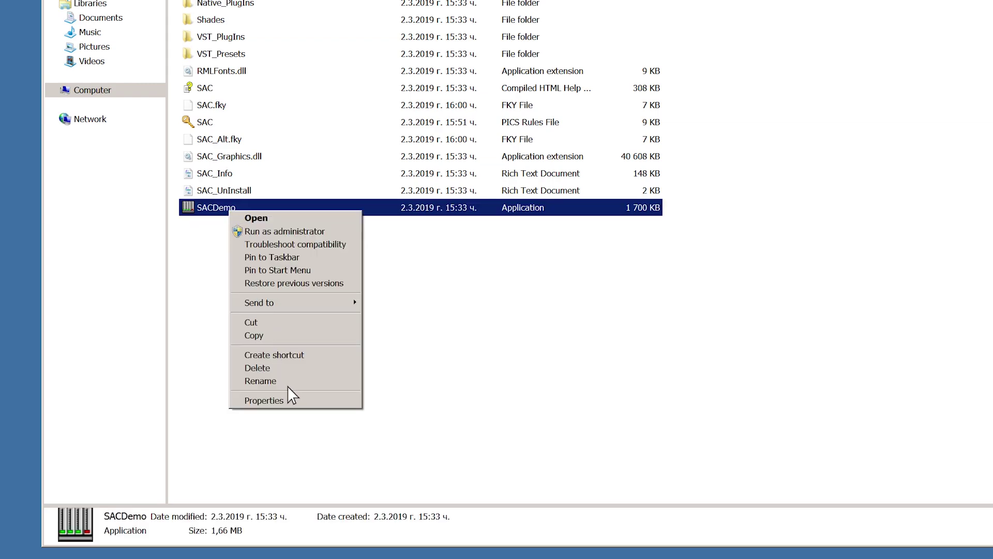
click(293, 403)
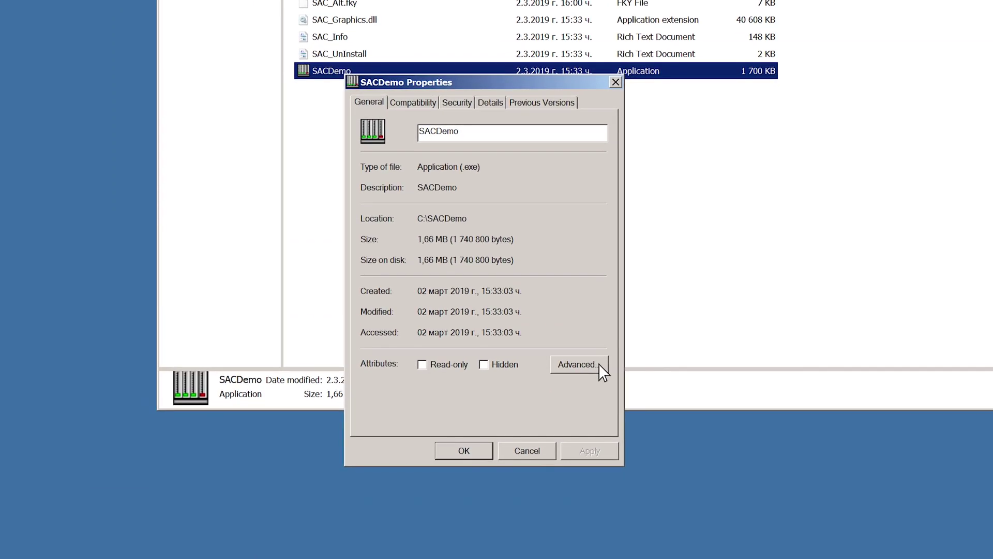
click(598, 365)
click(380, 186)
click(380, 203)
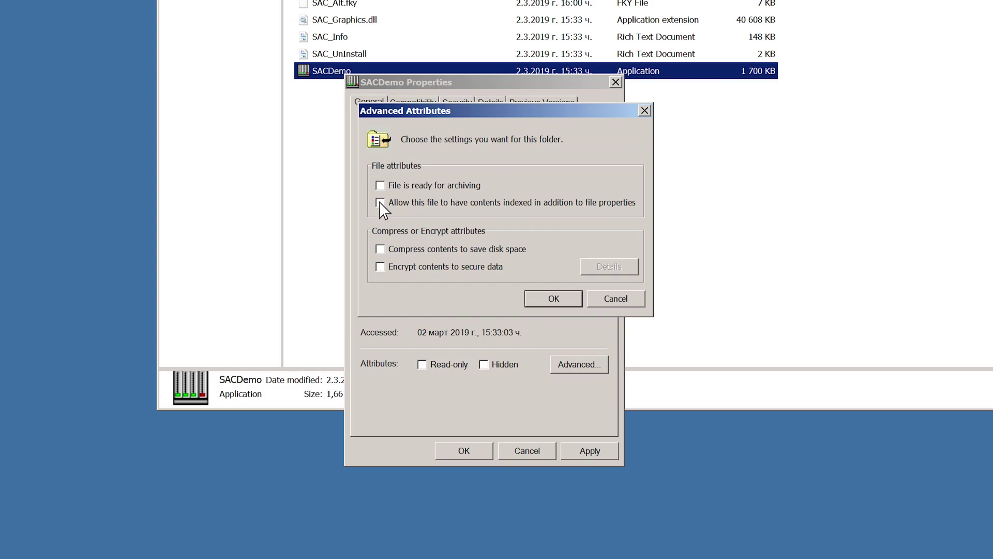
click(566, 299)
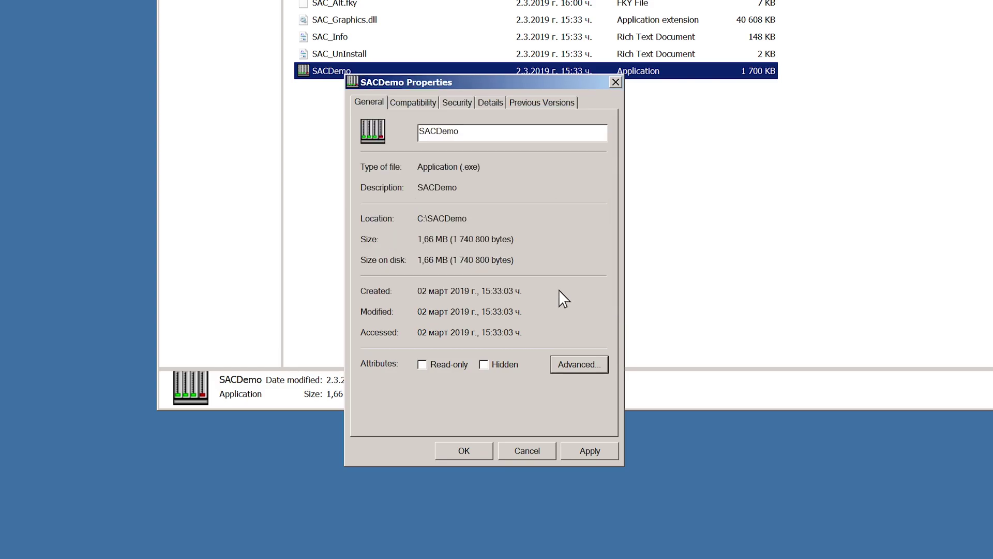
Set SACDemo to run in compatibility mode for Windows XP (Service Pack 3) and as an administrator, and confirm its properties
click(414, 104)
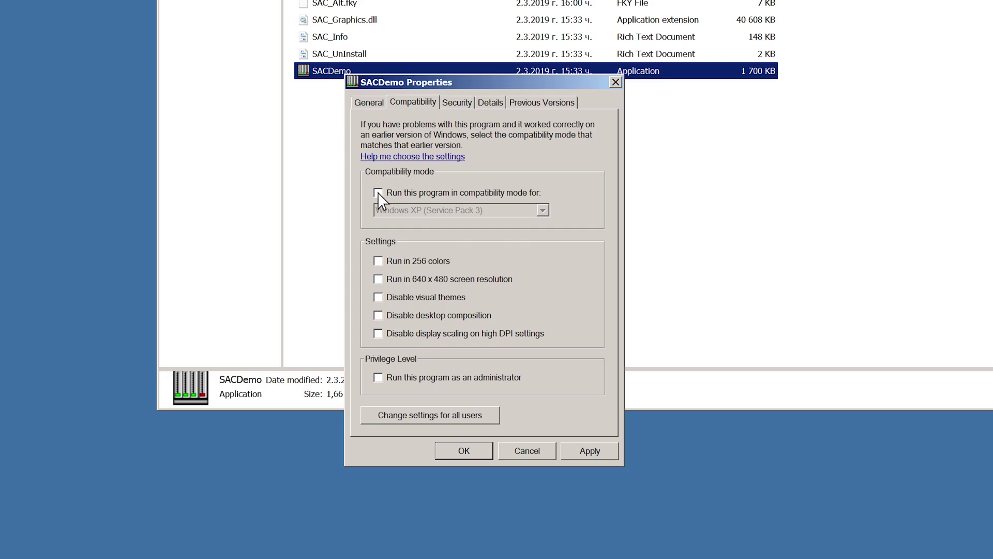
click(378, 193)
click(543, 210)
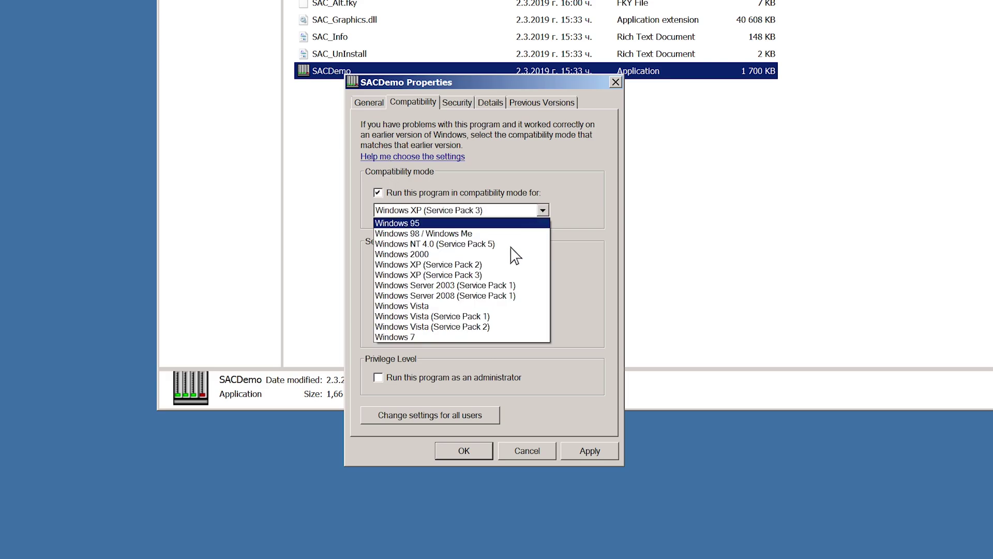
click(487, 275)
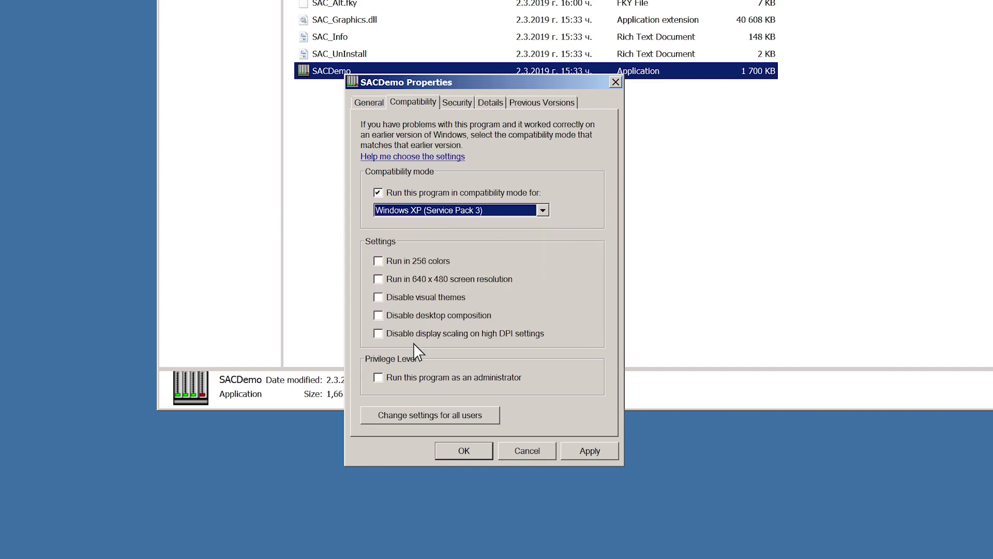
click(378, 378)
click(464, 451)
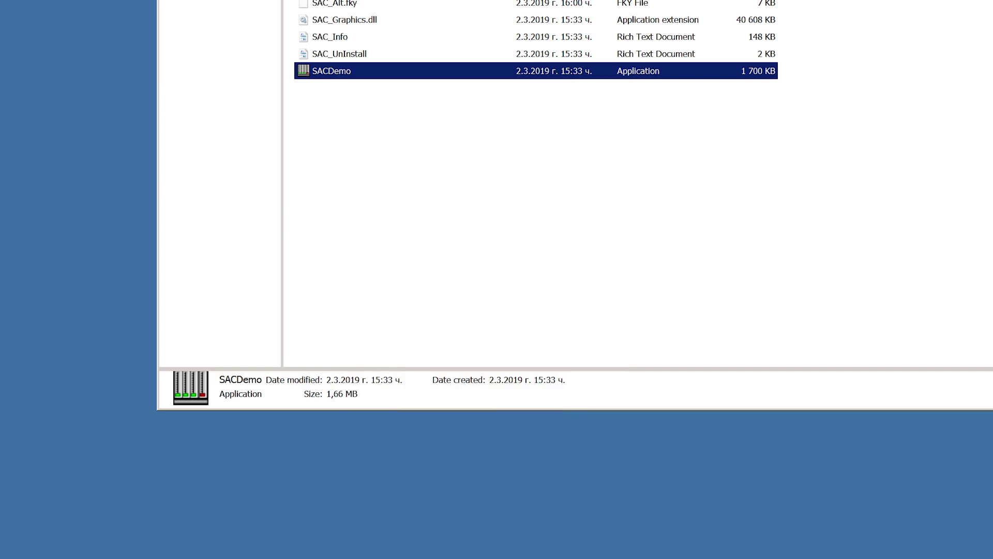